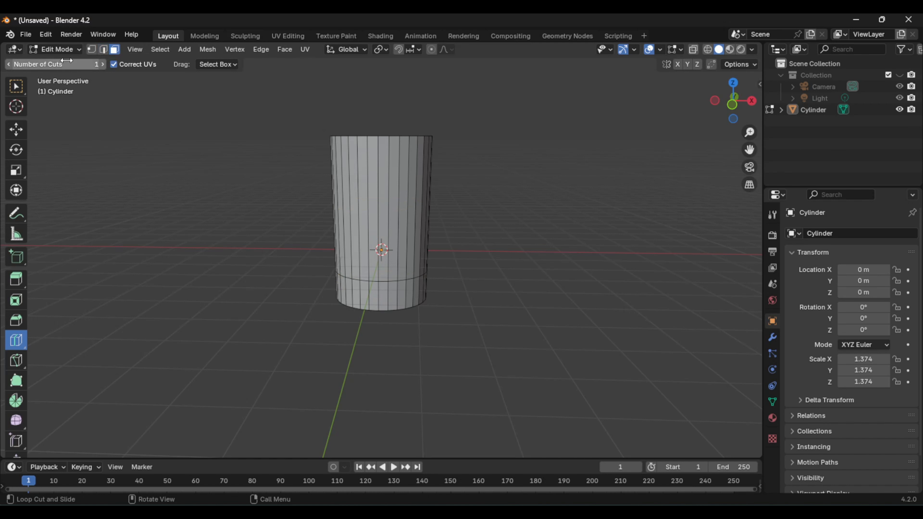
Extrude the ring of tall side faces above the cylinder's lower edge loop outward along its normals.
click(16, 86)
click(384, 209)
alt+click(387, 209)
middle_drag(479, 222, 479, 266)
key(s)
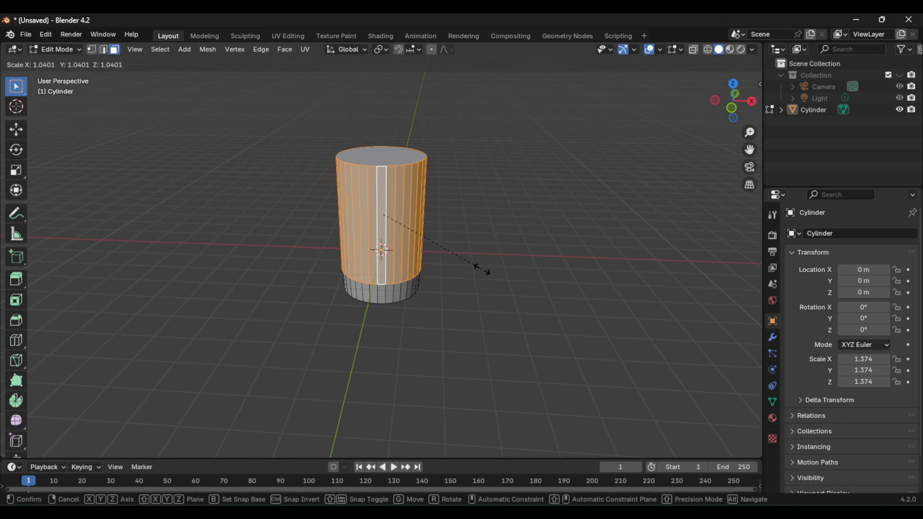
click(484, 270)
right_click(382, 277)
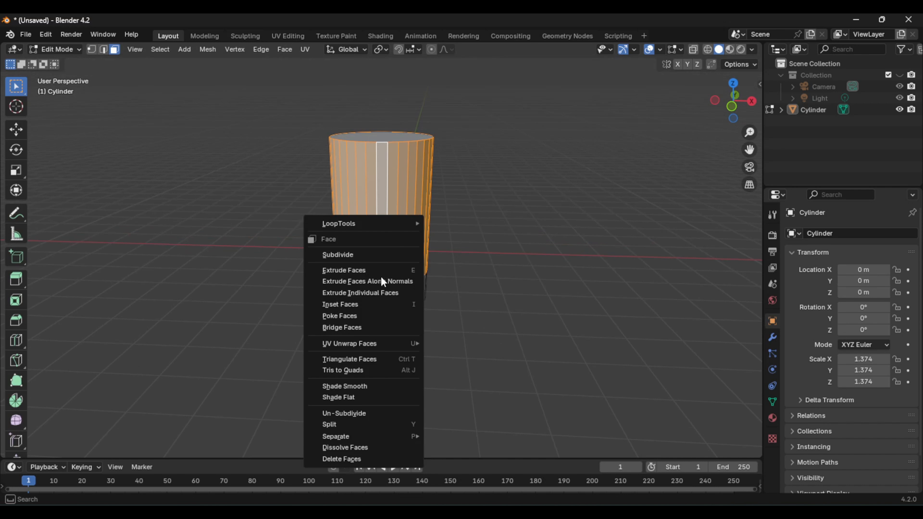
click(382, 278)
click(384, 283)
click(463, 287)
Add two loop cuts around the widened upper body, one near mid-height and one in its upper part.
mouse_move(482, 280)
middle_down()
mouse_move(536, 249)
mouse_move(492, 265)
mouse_move(483, 286)
middle_up()
scroll(493, 264, down, 1)
shift+middle_drag(477, 253, 481, 285)
scroll(481, 285, up, 2)
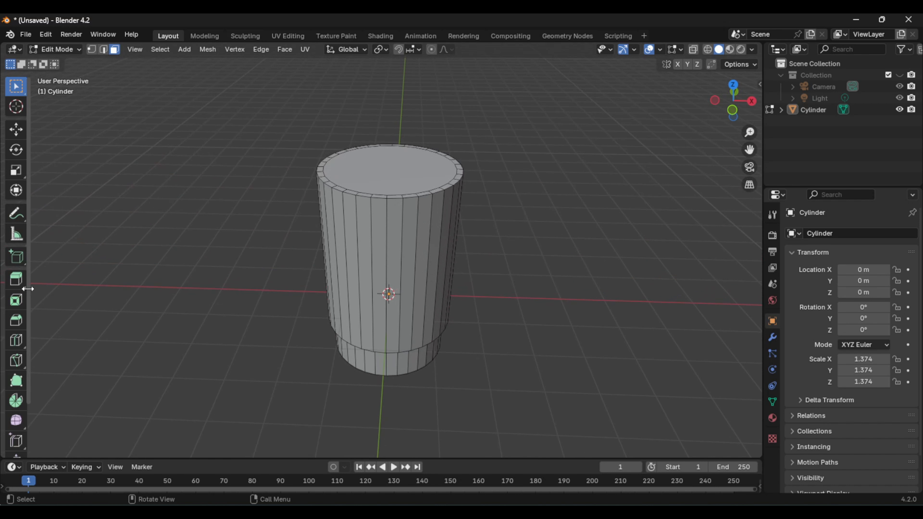
click(16, 341)
middle_drag(195, 277, 204, 248)
drag(395, 267, 396, 271)
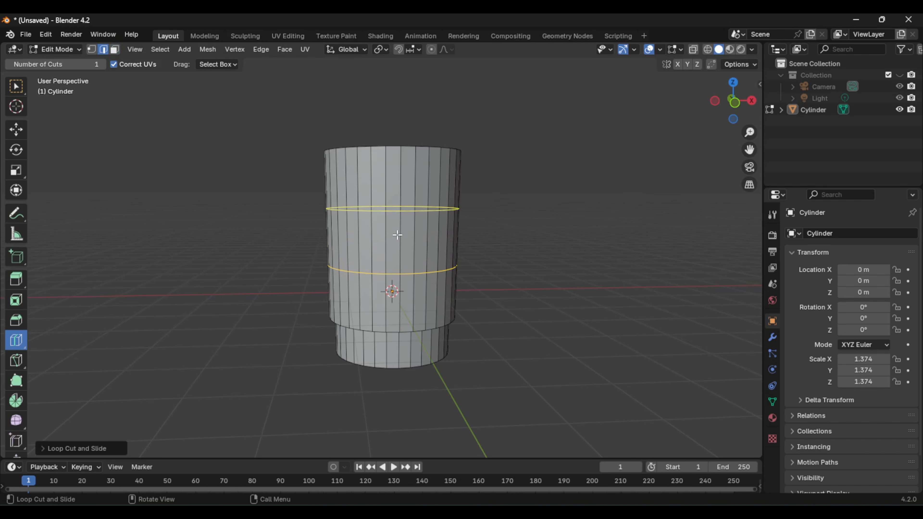
drag(397, 226, 397, 211)
Extrude the face ring between the two new loop cuts outward along its normals and return to Object Mode.
click(115, 50)
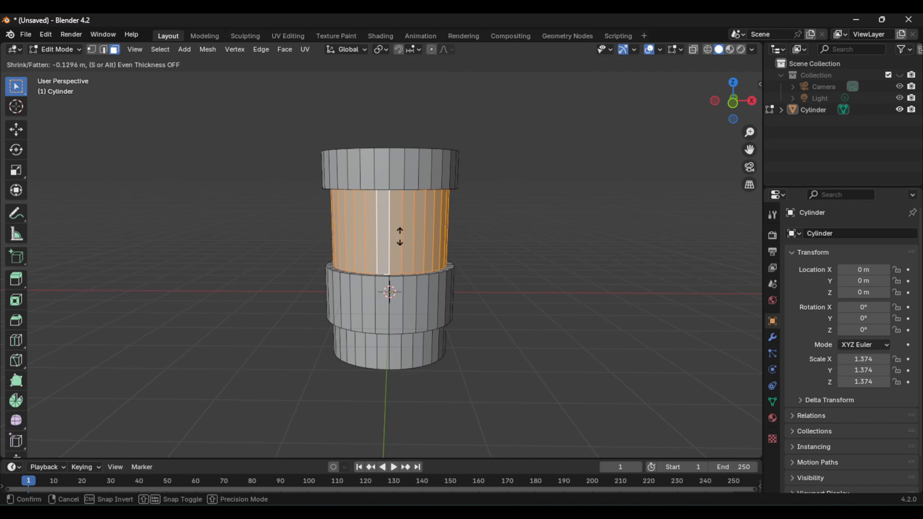
click(394, 232)
click(564, 241)
middle_drag(564, 241, 477, 276)
key(Tab)
click(443, 300)
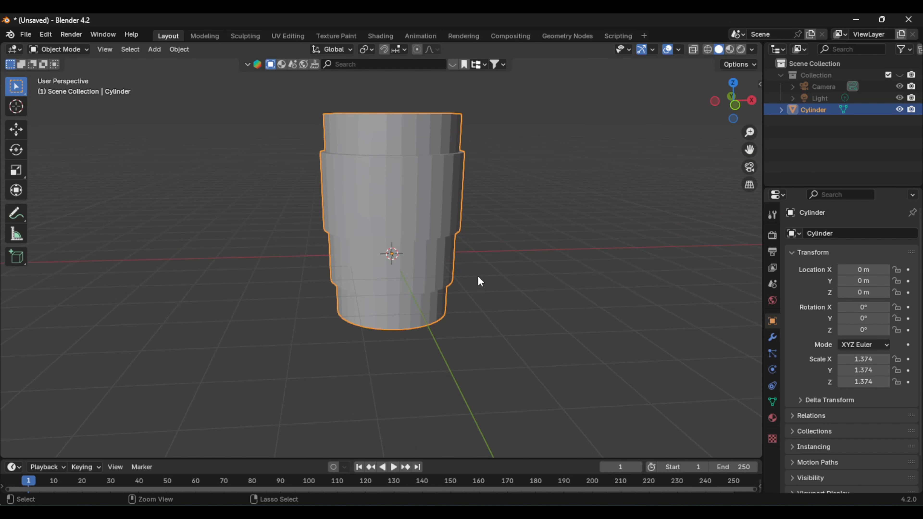
Save the file as coffe.blend in the Blender projects folder.
key(ctrl+s)
click(204, 193)
double_click(356, 170)
click(316, 405)
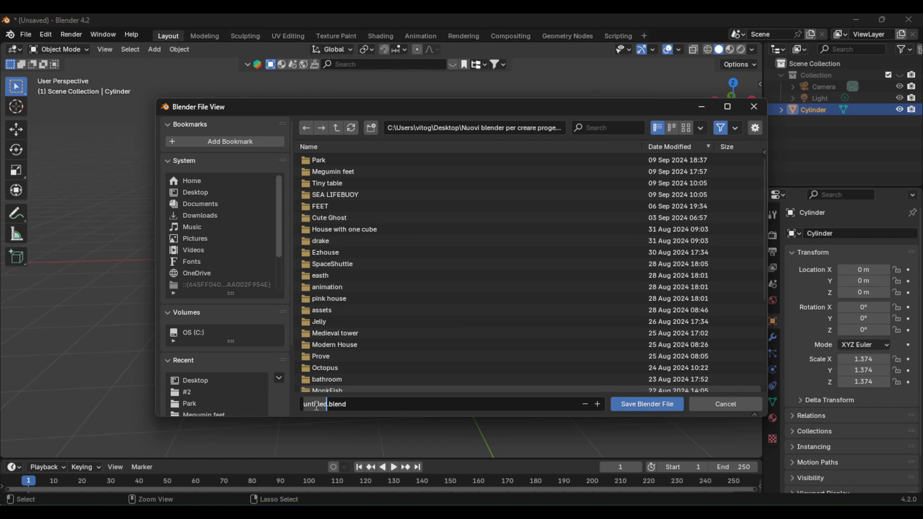
click(632, 408)
click(508, 310)
Add a circle mesh above the cup at about Z 3.49 m and scale it to about 1.63.
middle_drag(508, 291, 507, 313)
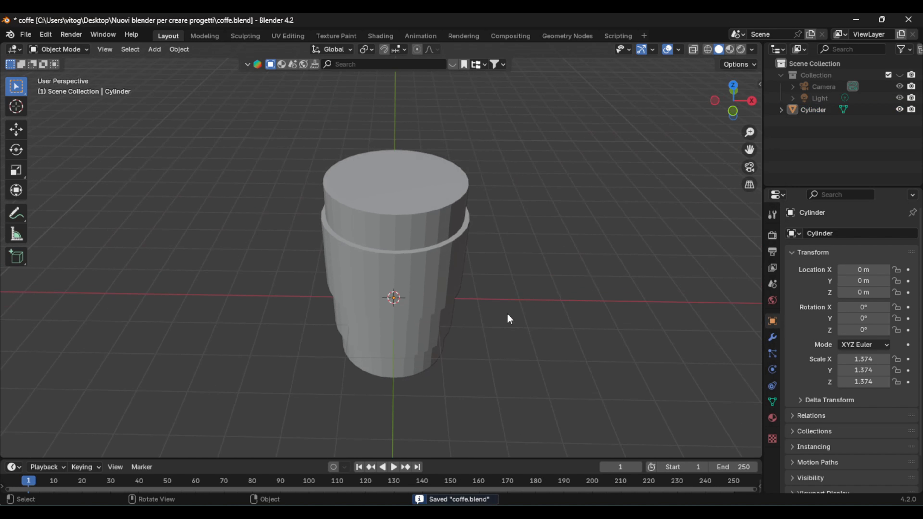
scroll(505, 273, down, 2)
key(shift+a)
mouse_move(500, 149)
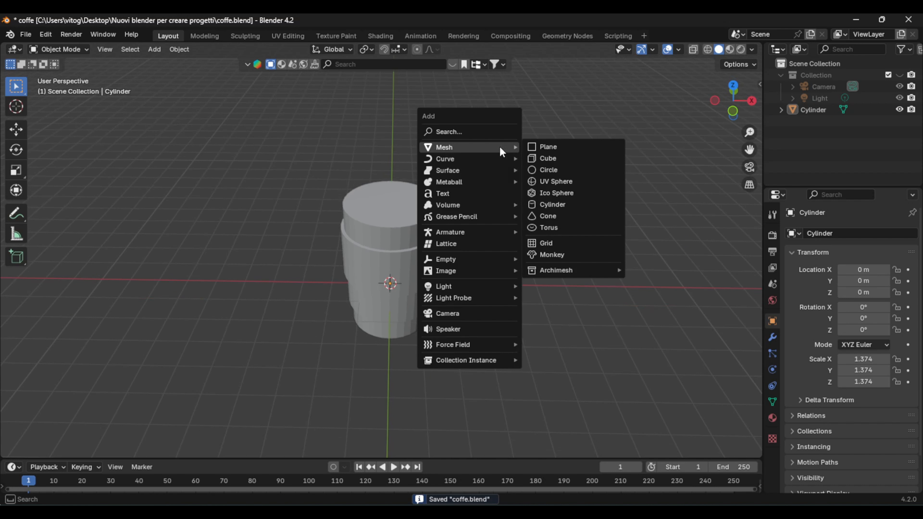
click(543, 168)
key(g)
key(z)
click(459, 236)
key(s)
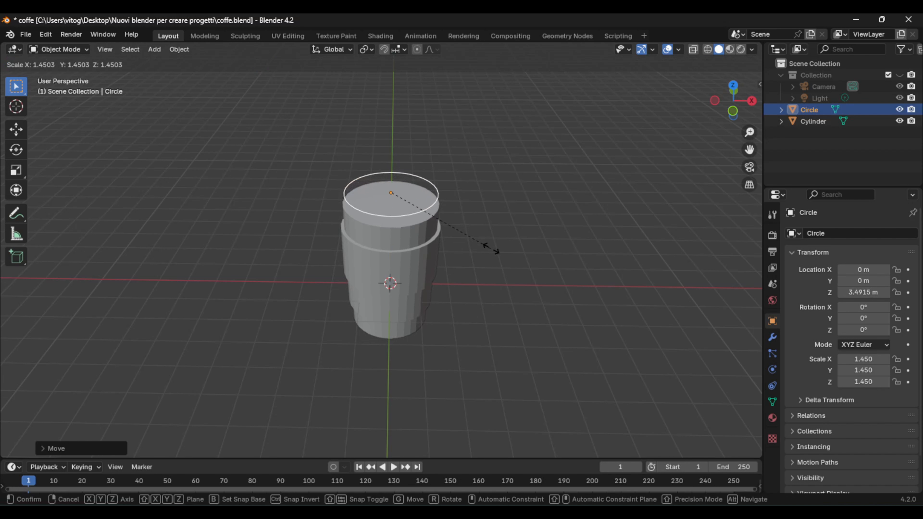
click(503, 250)
Lower the circle along Z to about 3.17 m so it surrounds the top of the cup.
mouse_move(501, 248)
middle_down()
mouse_move(497, 228)
mouse_move(504, 260)
middle_up()
scroll(516, 213, up, 2)
middle_drag(504, 260, 403, 207)
key(Tab)
key(Tab)
key(g)
key(z)
click(496, 296)
Extrude the circle's edges upward along Z by about 0.37 m to form the lid's rim.
key(Tab)
key(e)
key(z)
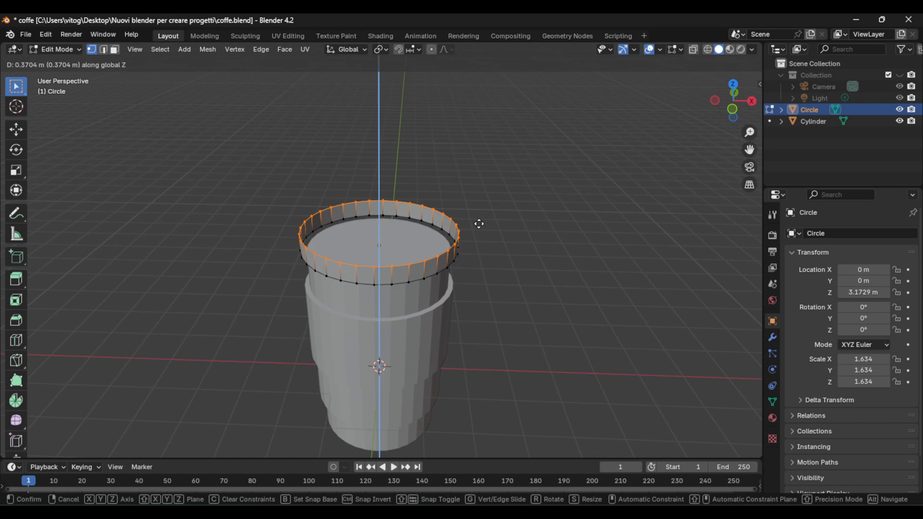
click(479, 226)
middle_drag(478, 226, 486, 263)
Fill the lid ring with a face and try an inset on the selection.
key(a)
key(f)
key(i)
click(311, 180)
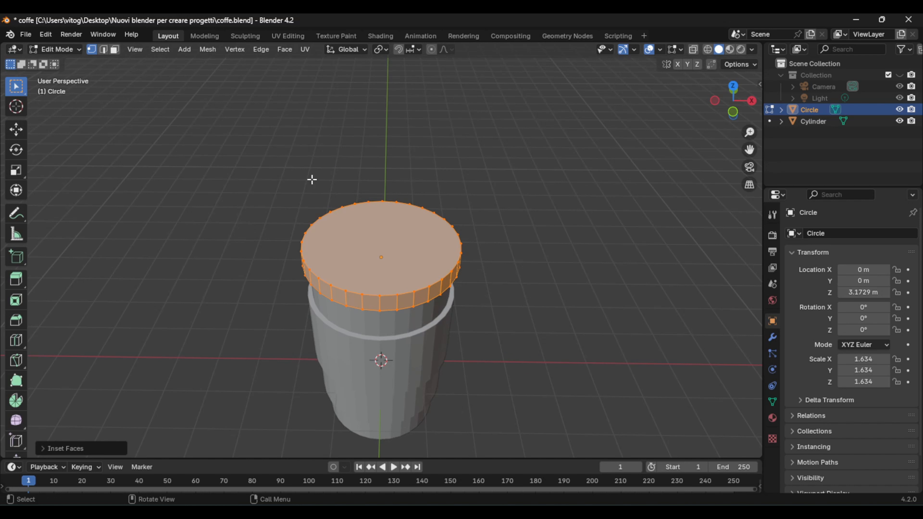
Inset the lid's top face by a narrow margin.
drag(284, 167, 483, 293)
middle_drag(524, 279, 503, 327)
drag(159, 133, 525, 398)
middle_drag(525, 398, 535, 280)
key(i)
click(543, 319)
Extrude the lid's inset face upward and scale it down slightly for a tapered top, then return to Object Mode.
key(e)
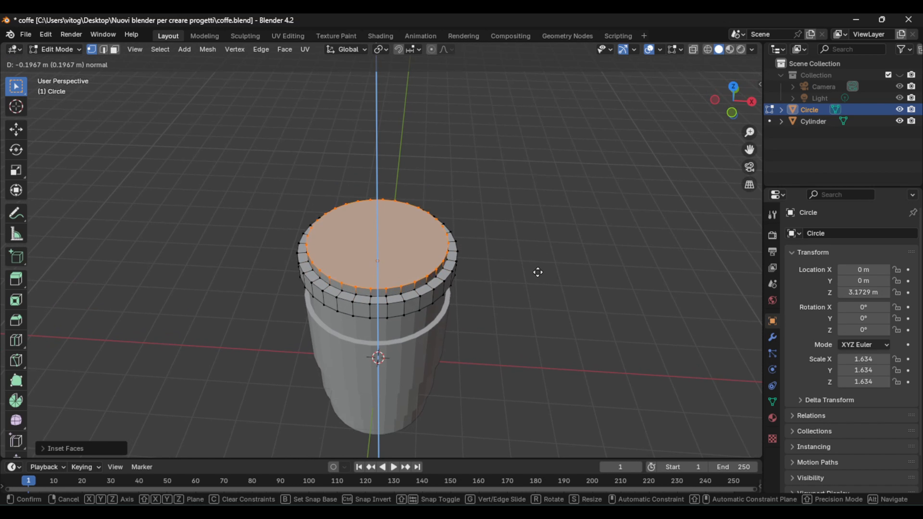
click(537, 255)
key(s)
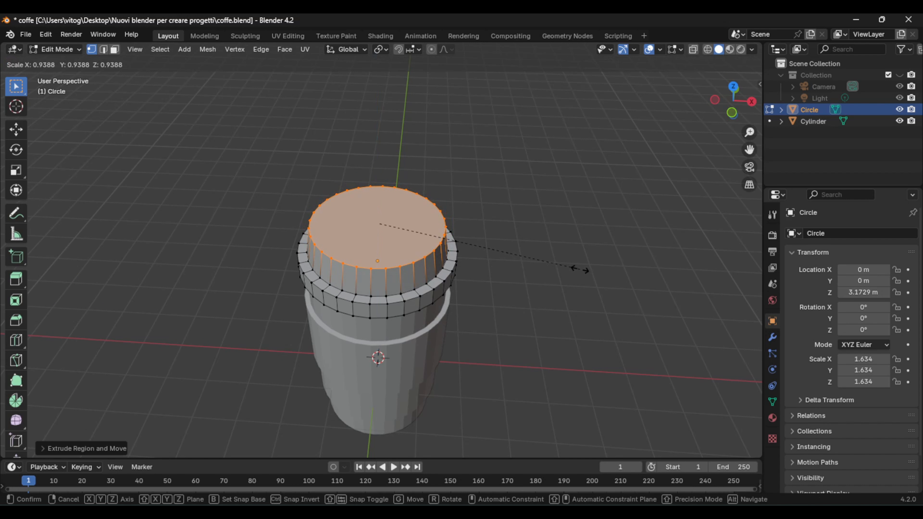
click(551, 233)
click(551, 233)
middle_drag(551, 233, 526, 172)
key(Tab)
Add a cylinder mesh, raise it above the lid and scale it down to about 0.308.
key(shift+a)
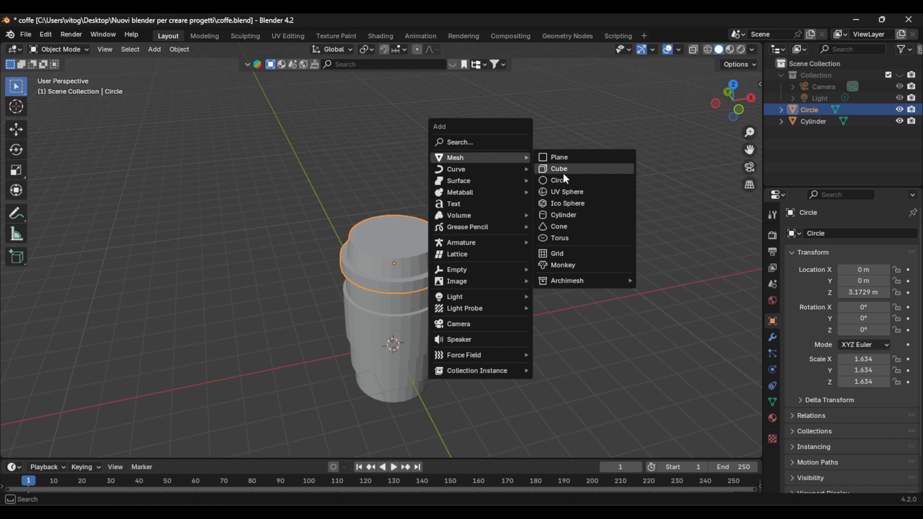
click(561, 215)
key(g)
key(z)
click(509, 176)
key(s)
click(466, 225)
Lower the small cylinder into the lid's top at about Z 4.1 m and offset it along Y toward the edge.
middle_drag(467, 225, 436, 327)
key(g)
key(z)
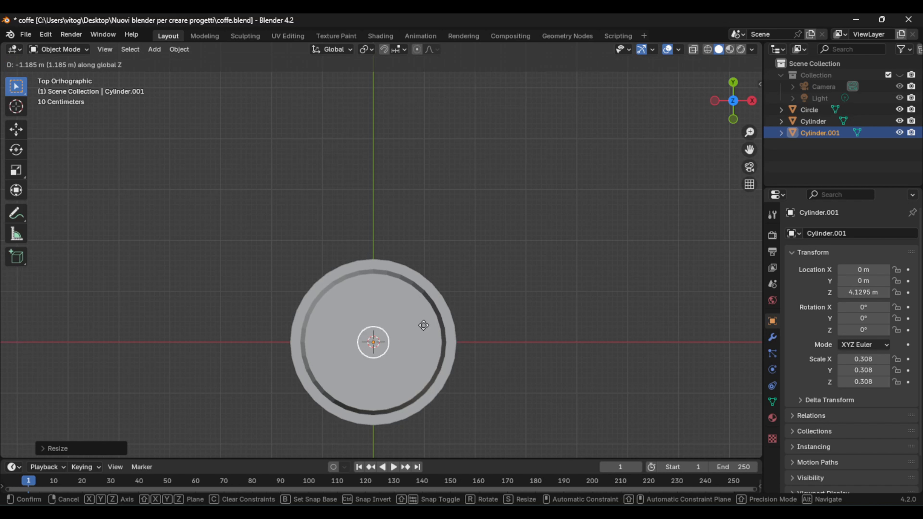
click(422, 324)
click(14, 130)
drag(373, 294, 373, 260)
Cut a hole in the lid with a Boolean Difference modifier using the small cylinder as the cutter, and apply it.
middle_drag(427, 315, 468, 269)
click(772, 337)
click(474, 241)
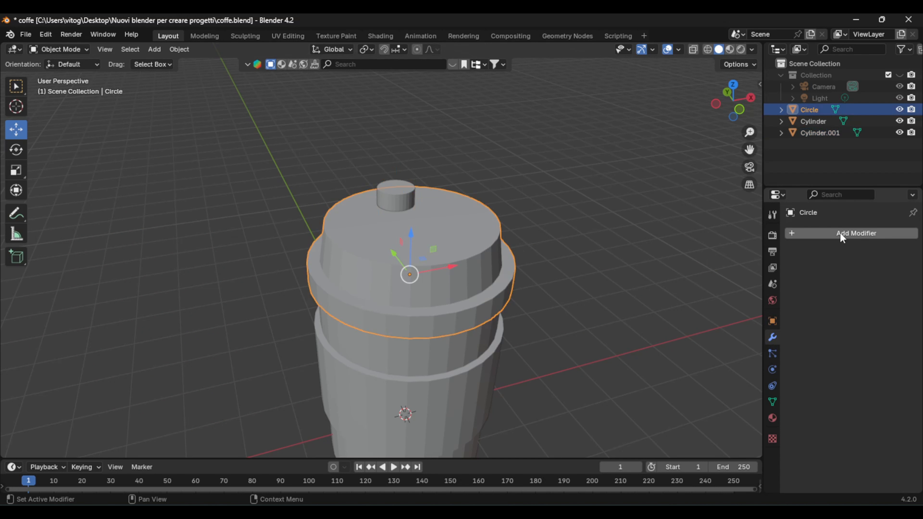
click(838, 233)
mouse_move(800, 275)
click(683, 298)
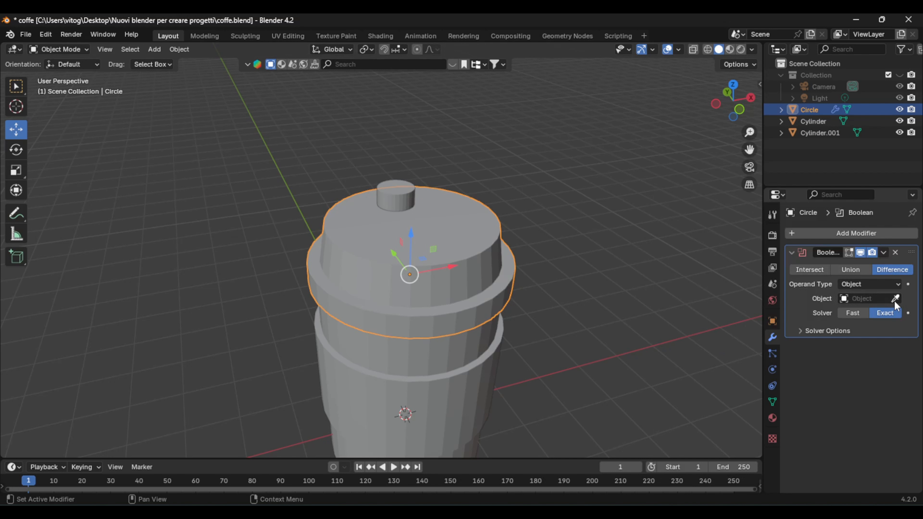
click(895, 298)
click(396, 196)
click(883, 253)
click(850, 268)
Move the small cylinder along X away from the hole in the lid.
middle_drag(578, 259, 581, 277)
click(400, 214)
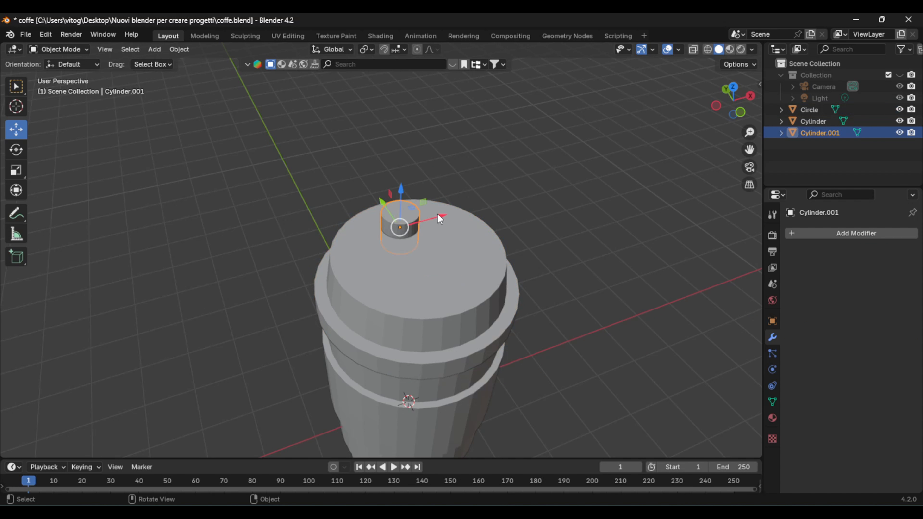
mouse_move(438, 217)
mouse_down()
mouse_move(480, 221)
mouse_move(438, 214)
mouse_up()
Parent the lid and small cylinder to the cup and tilt the whole assembly sideways.
middle_drag(526, 258, 526, 218)
key(ctrl+p)
key(r)
middle_drag(492, 364, 454, 291)
scroll(523, 332, up, 2)
click(431, 277)
click(840, 235)
click(525, 276)
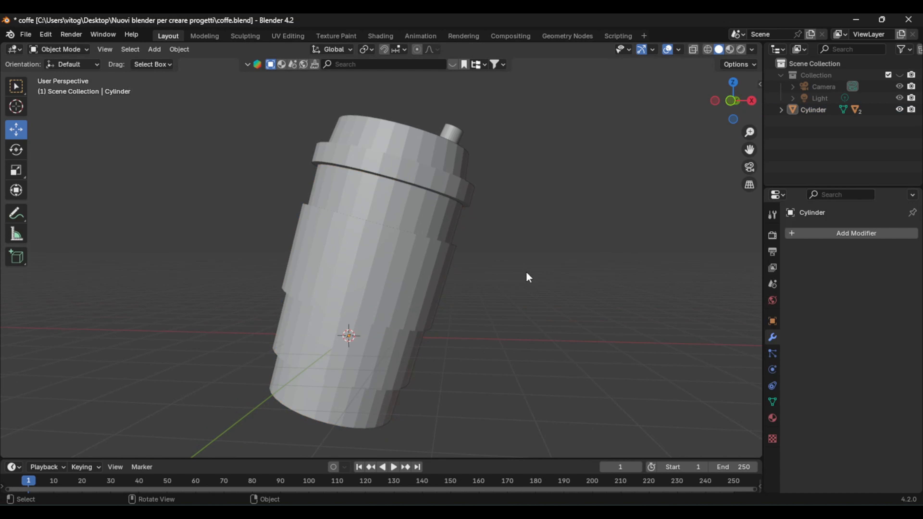
Add a Bevel modifier with 7 segments to the small cylinder on the lid.
middle_drag(525, 277, 494, 317)
scroll(464, 229, up, 2)
click(459, 218)
click(812, 235)
mouse_move(799, 233)
click(671, 244)
scroll(605, 274, up, 4)
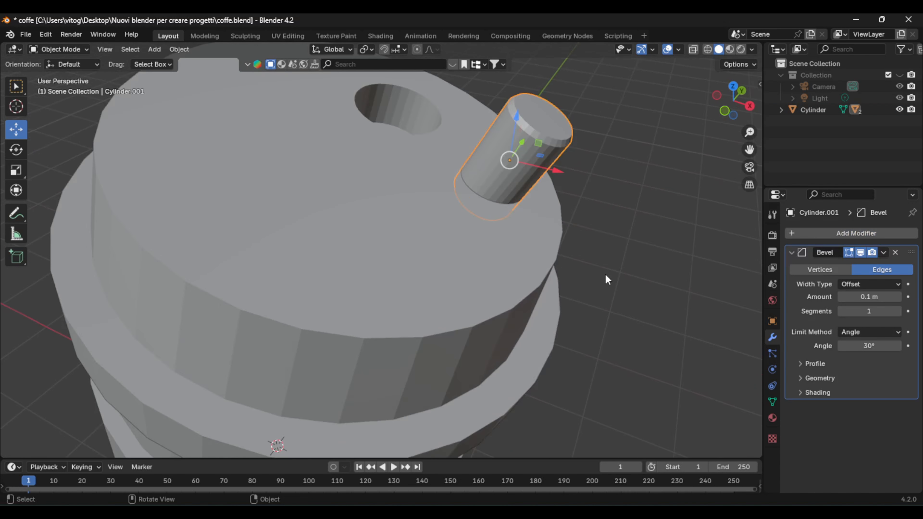
middle_drag(605, 274, 592, 305)
drag(869, 312, 890, 311)
Add a Subdivision Surface modifier to the small cylinder with a viewport level of 2.
click(886, 234)
mouse_move(835, 234)
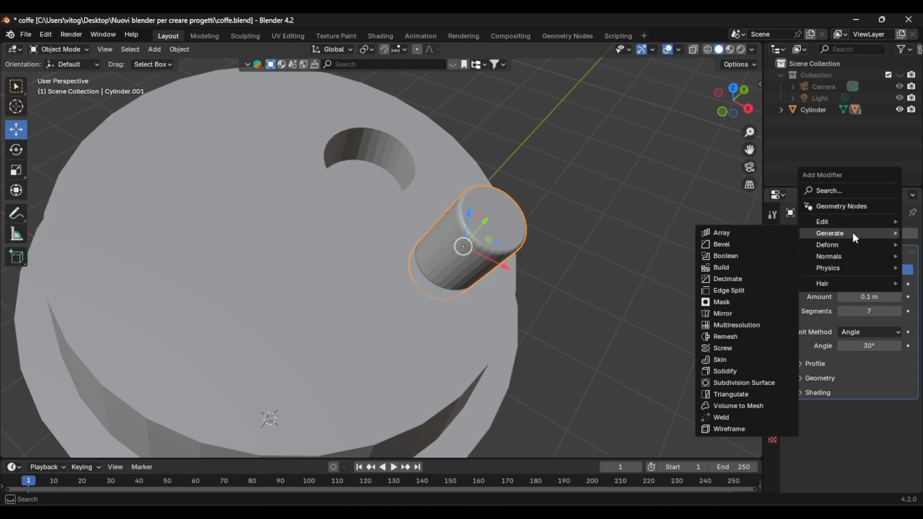
click(718, 381)
scroll(719, 381, down, 4)
middle_drag(719, 382, 629, 319)
click(640, 286)
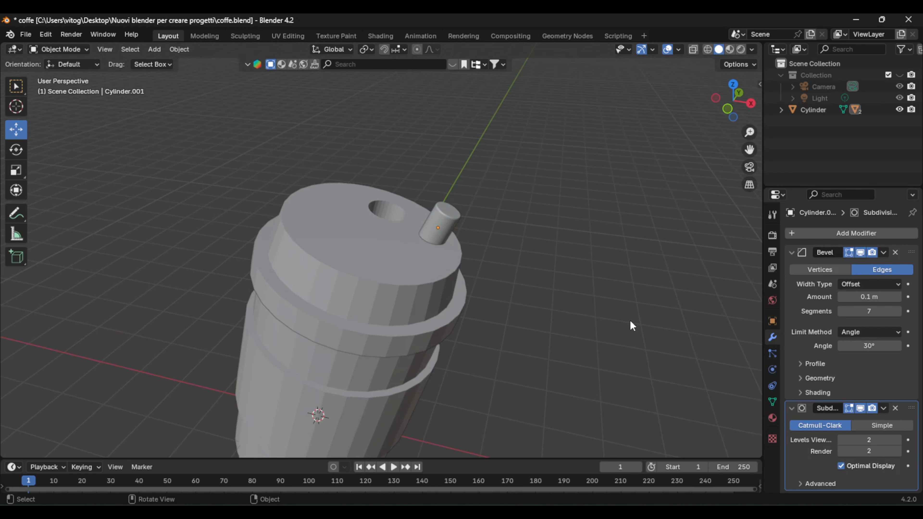
Bevel the edge loop around the lid's raised top face in Edit Mode.
scroll(610, 298, up, 3)
click(497, 269)
click(842, 233)
mouse_move(841, 233)
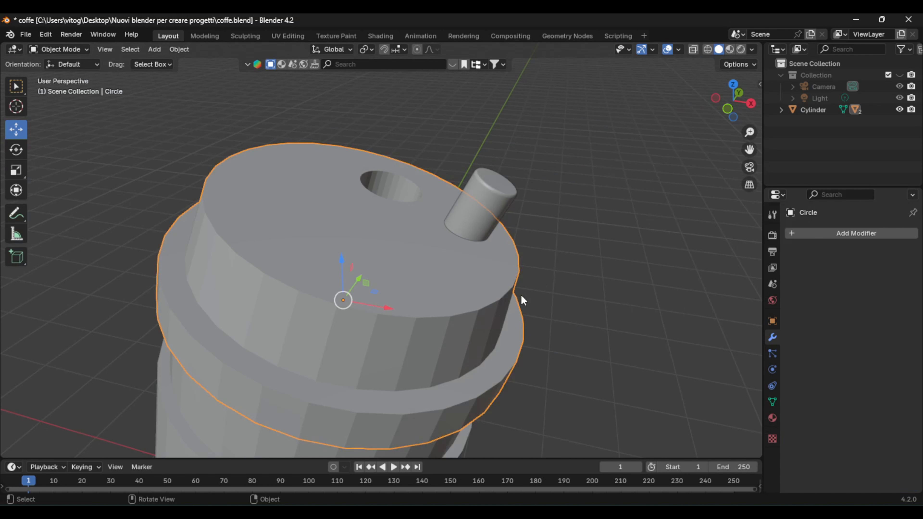
key(Tab)
alt+click(390, 326)
key(ctrl+b)
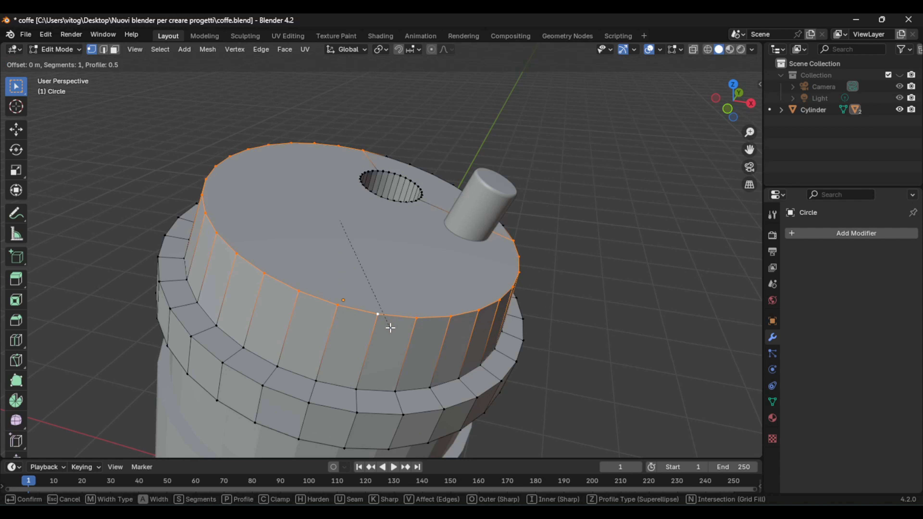
click(391, 333)
Bevel the outer upper edge loop of the lid's rim by about 0.03 m with 3 segments.
alt+click(345, 410)
key(ctrl+b)
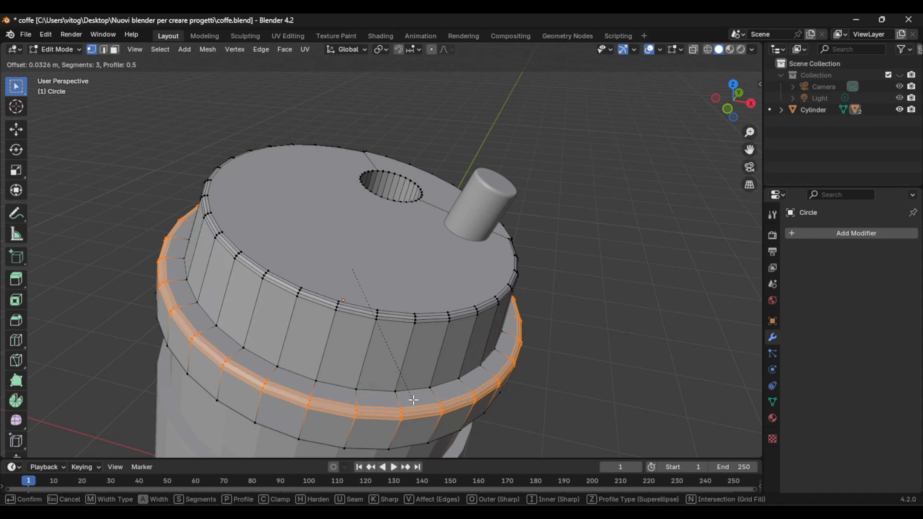
click(413, 400)
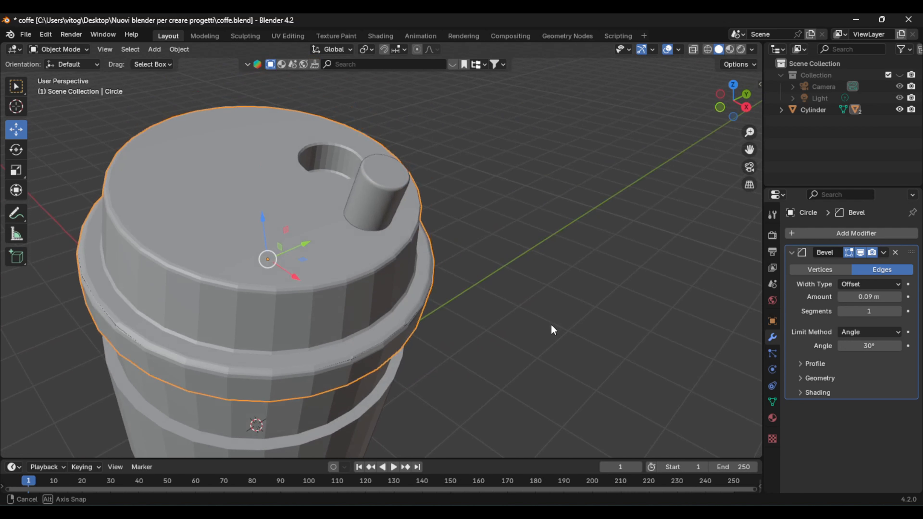
Add a Subdivision Surface modifier to the lid after its Bevel modifier.
middle_drag(553, 329, 554, 348)
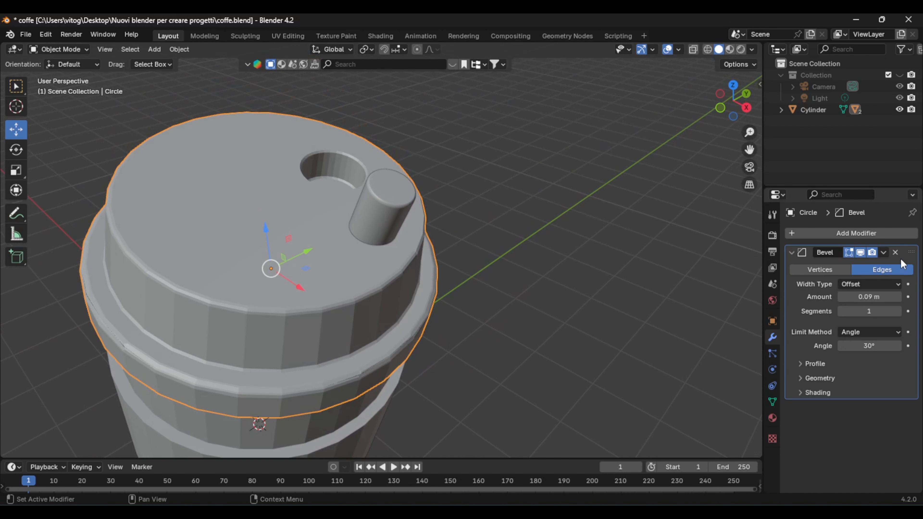
click(885, 234)
mouse_move(836, 236)
click(737, 385)
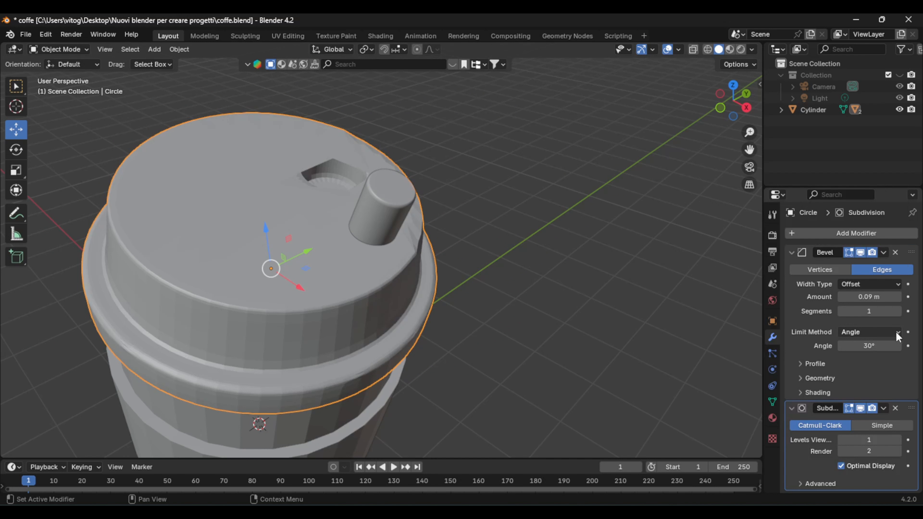
Try removing the Bevel modifier from the lid and undo the removal.
click(895, 252)
middle_drag(565, 298, 589, 325)
key(ctrl+z)
click(617, 327)
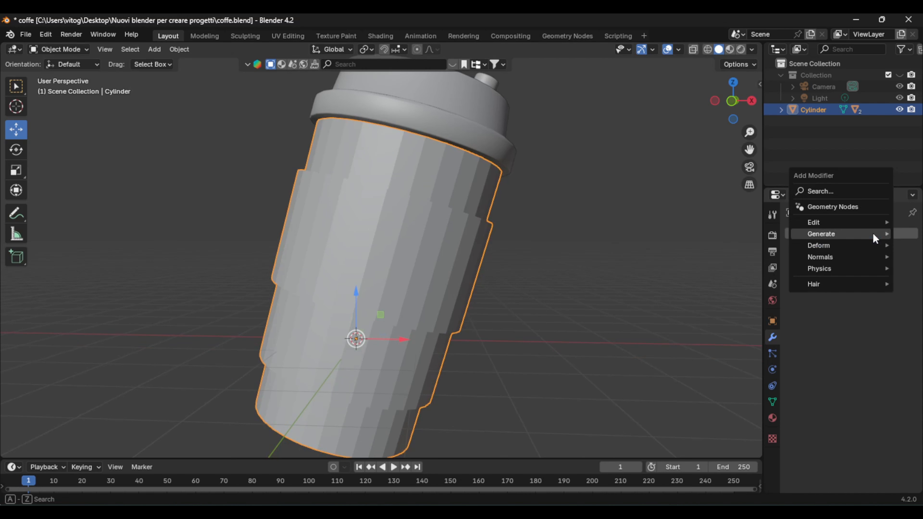
Add a Bevel modifier to the cup body with an amount of 0.12 m and 5 segments.
mouse_move(836, 233)
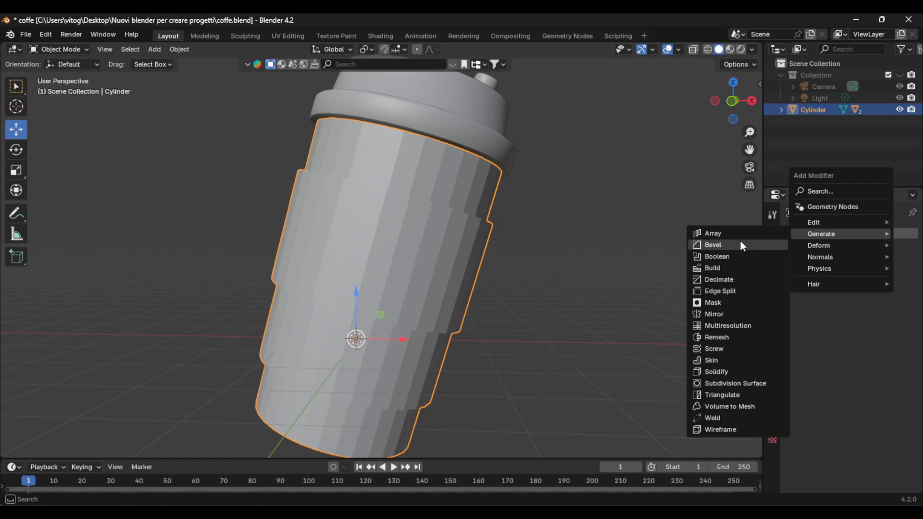
click(739, 243)
click(899, 297)
drag(888, 310, 910, 310)
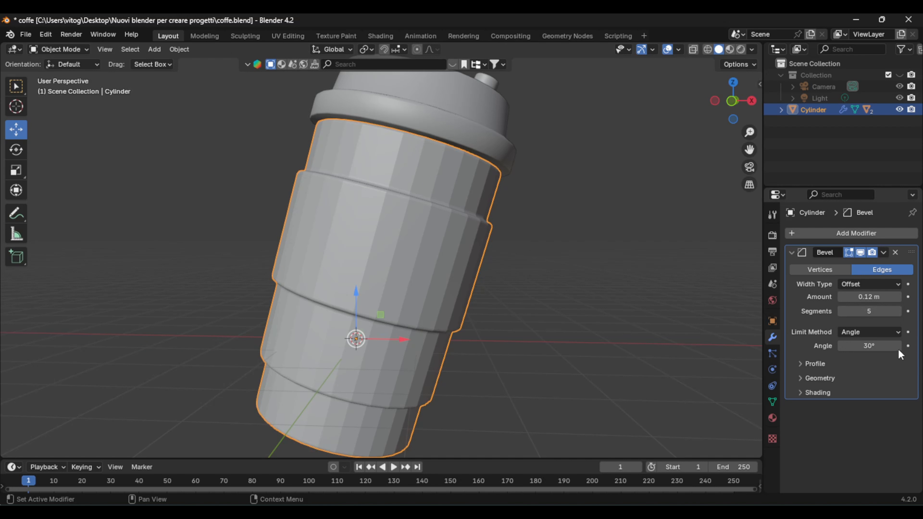
Add a Subdivision Surface modifier to the cup body with a viewport level of 3.
click(866, 235)
mouse_move(865, 239)
click(743, 382)
shift+scroll(545, 306, down, 1)
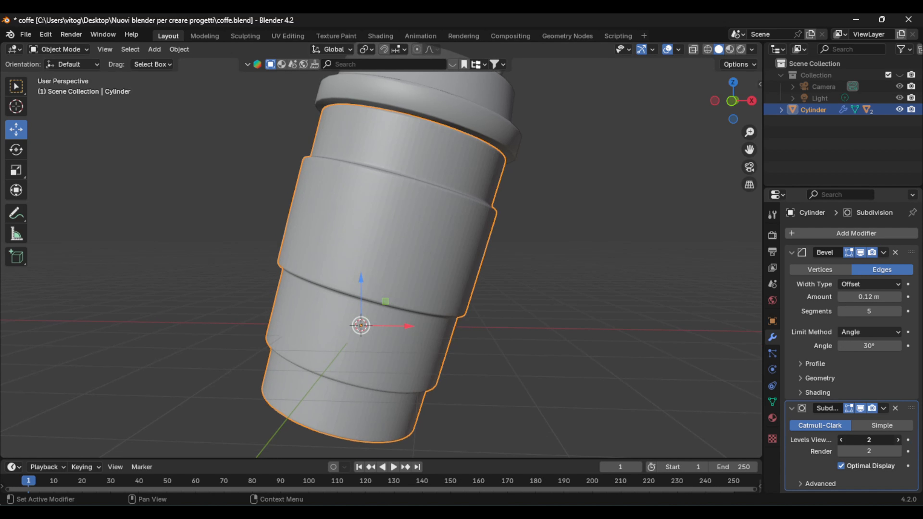
Shade the cup body smooth.
right_click(454, 246)
click(454, 247)
scroll(509, 254, down, 1)
key(Tab)
middle_drag(513, 251, 564, 271)
key(Tab)
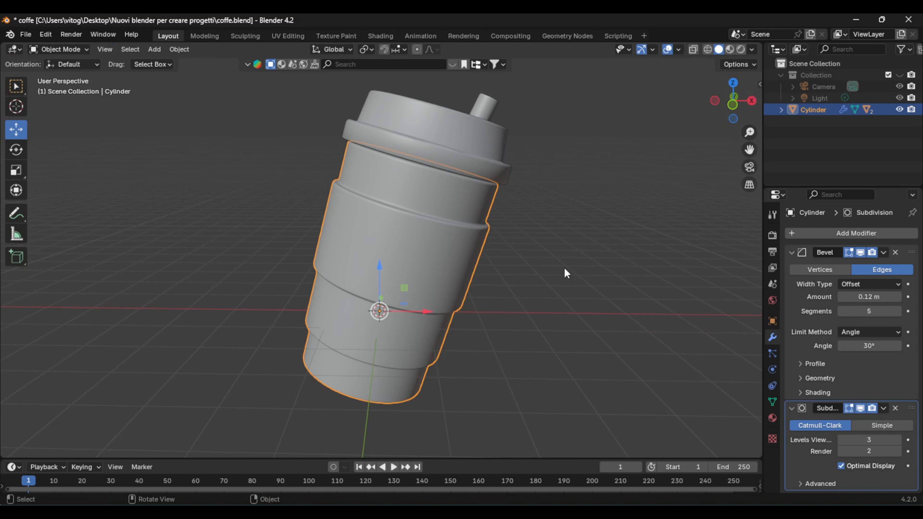
Deselect the cup and save the file.
scroll(565, 271, down, 4)
click(521, 237)
key(ctrl+s)
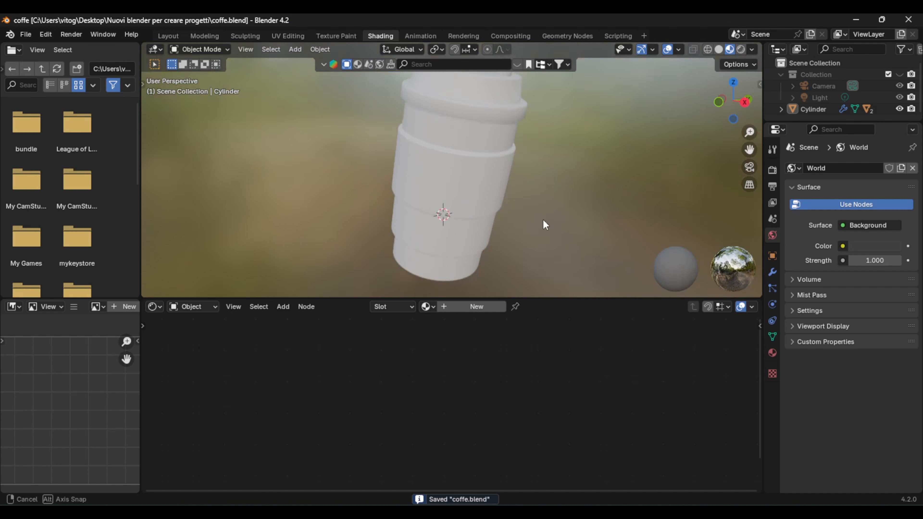
Create a new material for the cup body and give it a muted orange base colour.
click(502, 170)
mouse_move(501, 170)
shift+middle_down()
mouse_move(500, 215)
mouse_move(512, 203)
shift+middle_up()
scroll(499, 215, up, 1)
scroll(515, 207, down, 1)
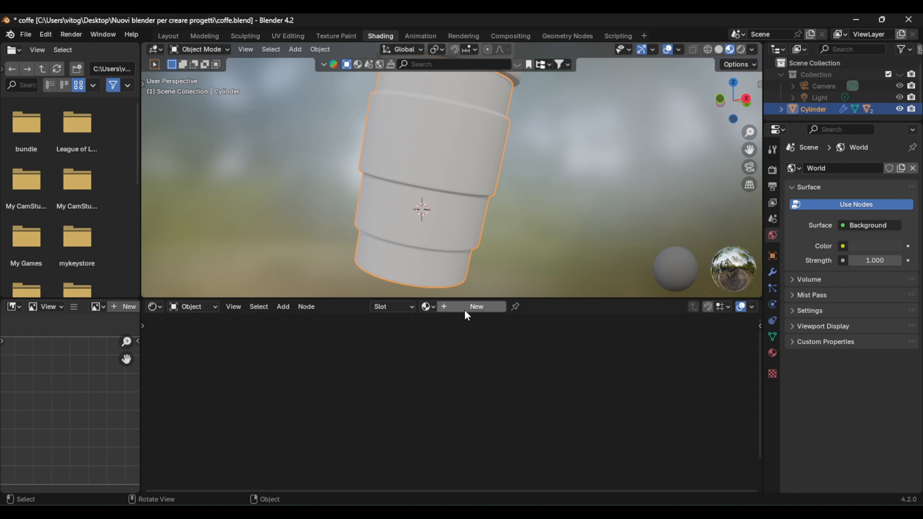
click(474, 306)
click(436, 337)
click(438, 281)
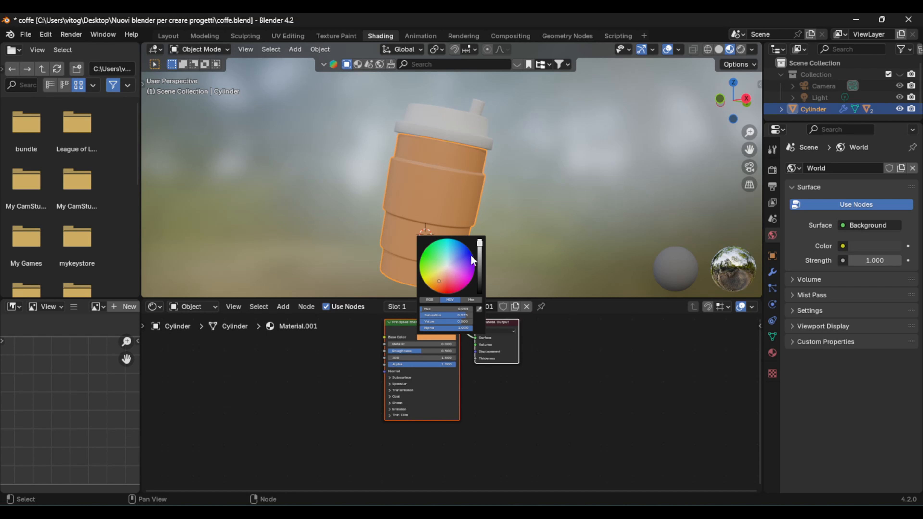
click(445, 337)
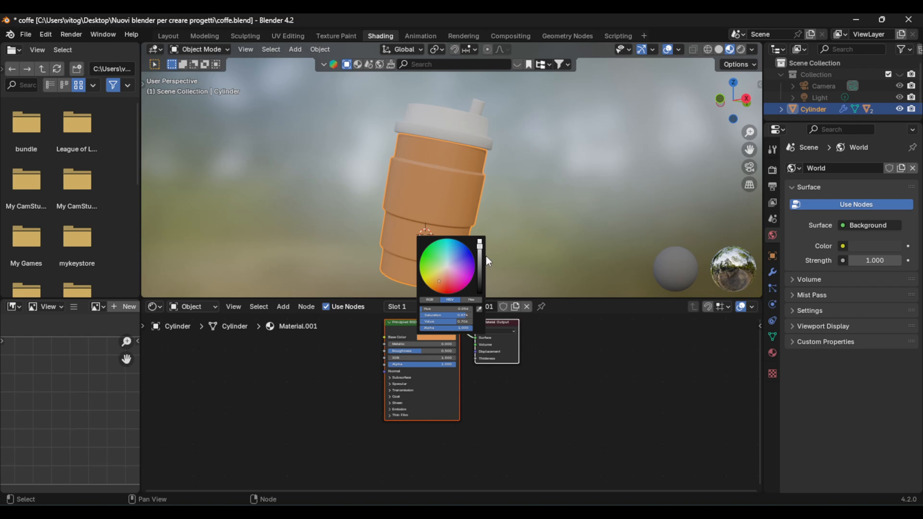
drag(480, 251, 479, 256)
click(519, 253)
scroll(519, 253, up, 1)
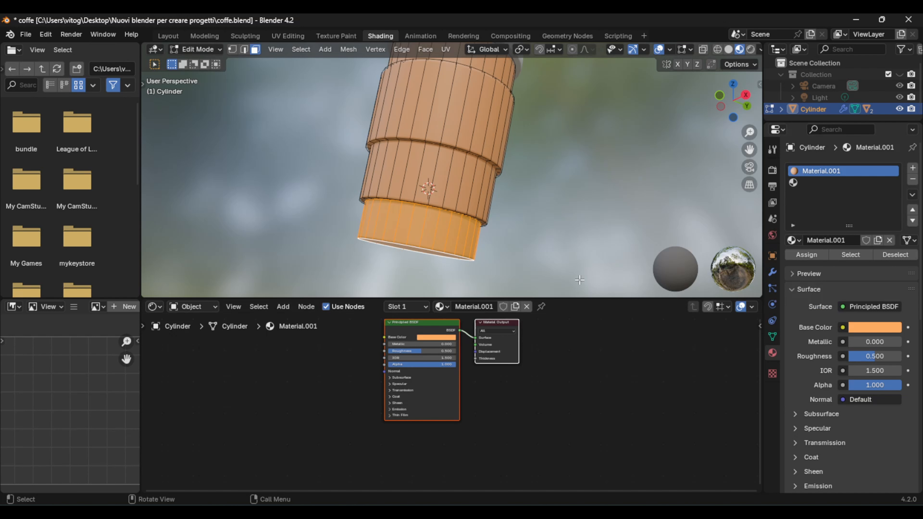
Undo the last edits and darken the cup body material's orange base colour to a browner tone.
key(ctrl+z)
key(ctrl+z)
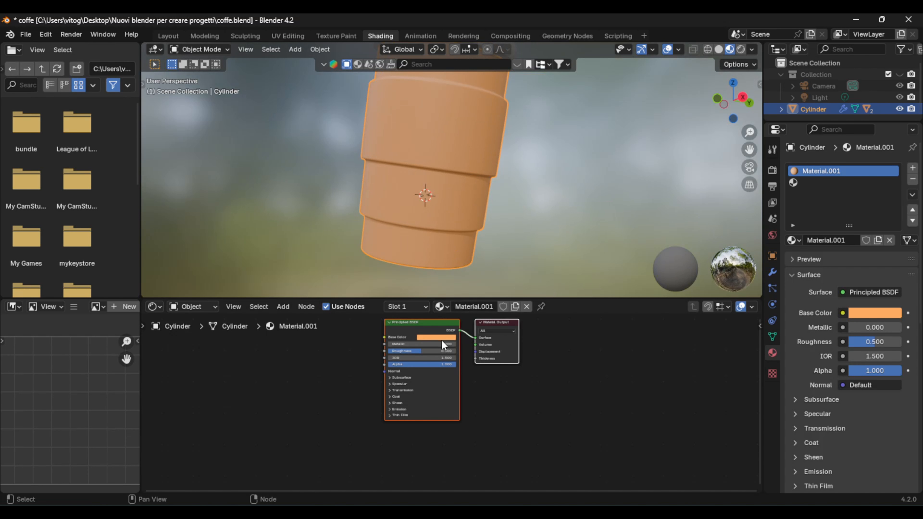
click(439, 337)
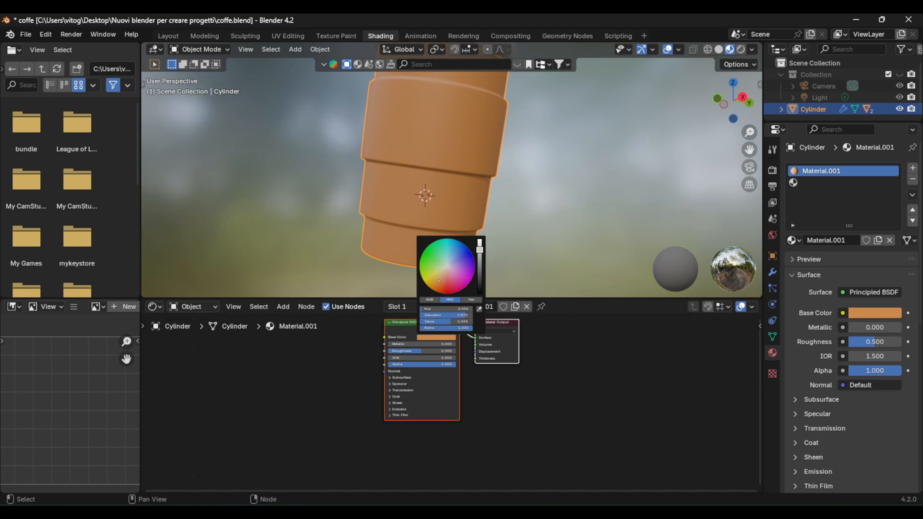
key(ctrl+z)
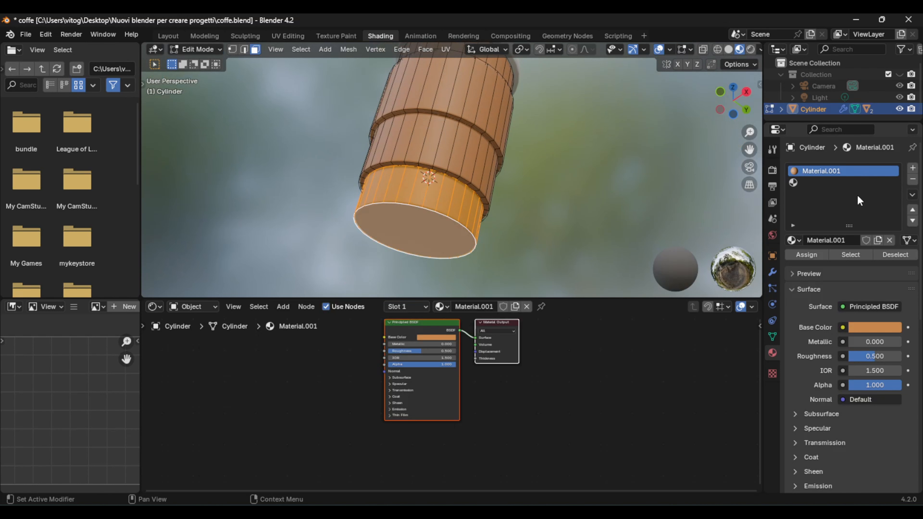
Create a white material in the empty second slot for the selected bottom section of the cup.
click(847, 182)
click(847, 240)
click(867, 329)
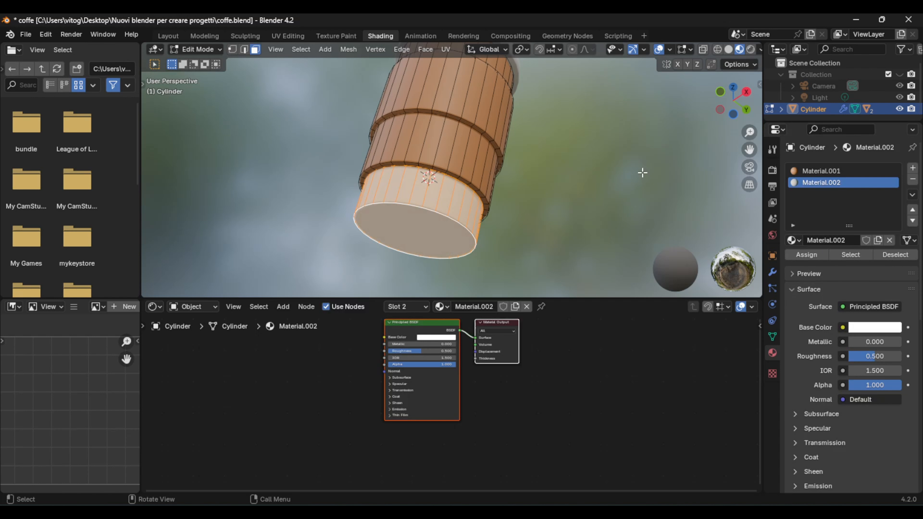
key(Tab)
Select the face loop of the cup's wide upper sleeve band together with the faces along its upper rim.
middle_drag(618, 175, 508, 244)
scroll(536, 227, down, 2)
shift+middle_drag(508, 244, 470, 237)
key(Tab)
alt+click(451, 207)
scroll(470, 237, up, 2)
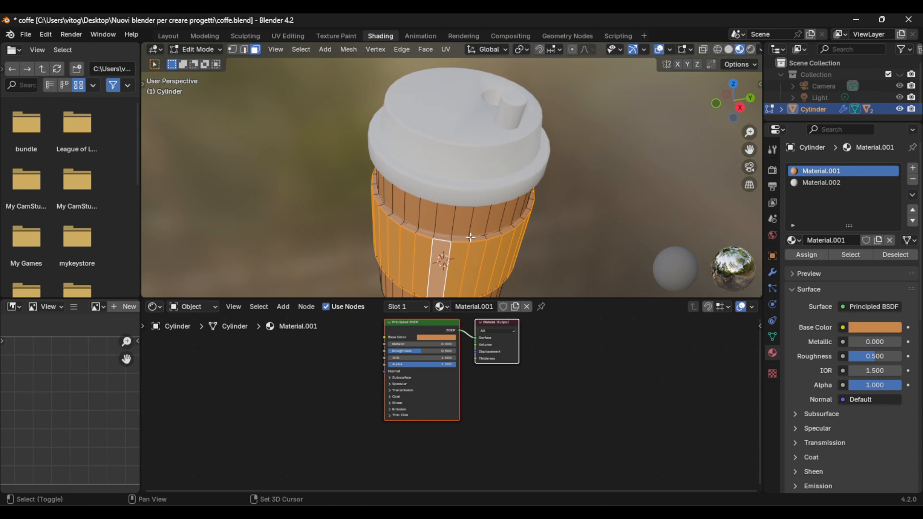
alt+shift+click(465, 238)
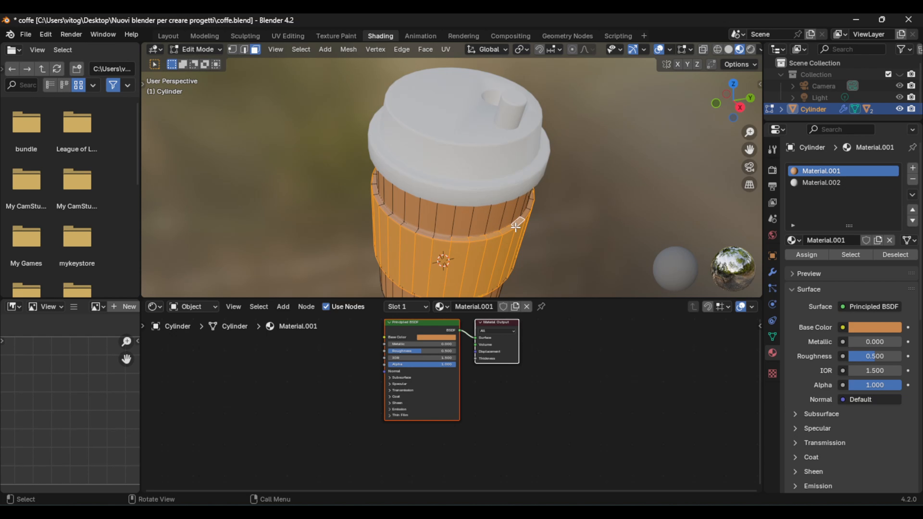
middle_drag(555, 228, 468, 242)
middle_drag(513, 180, 357, 228)
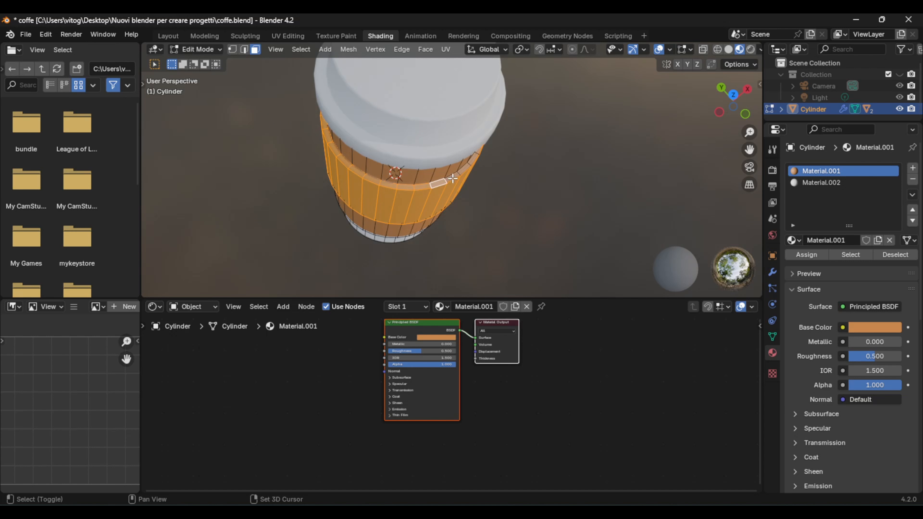
mouse_move(452, 178)
middle_down()
mouse_move(344, 148)
mouse_move(453, 168)
middle_up()
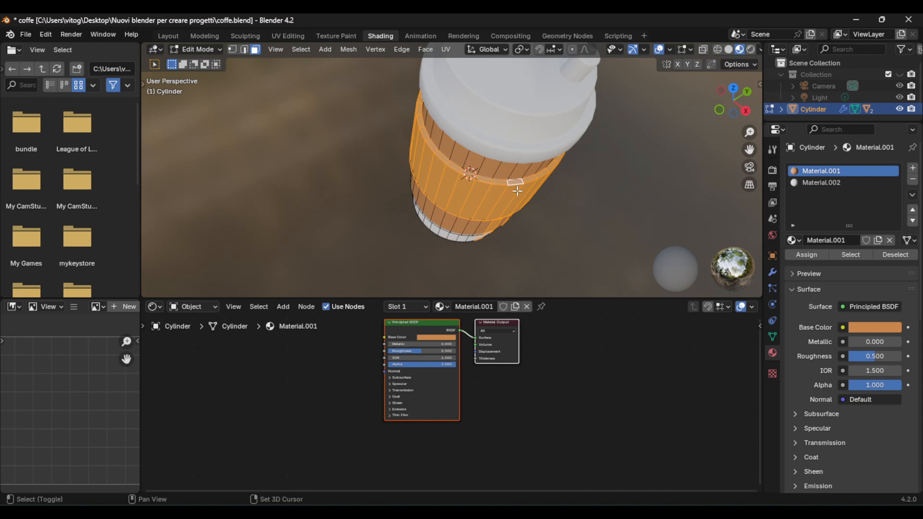
middle_drag(517, 191, 488, 251)
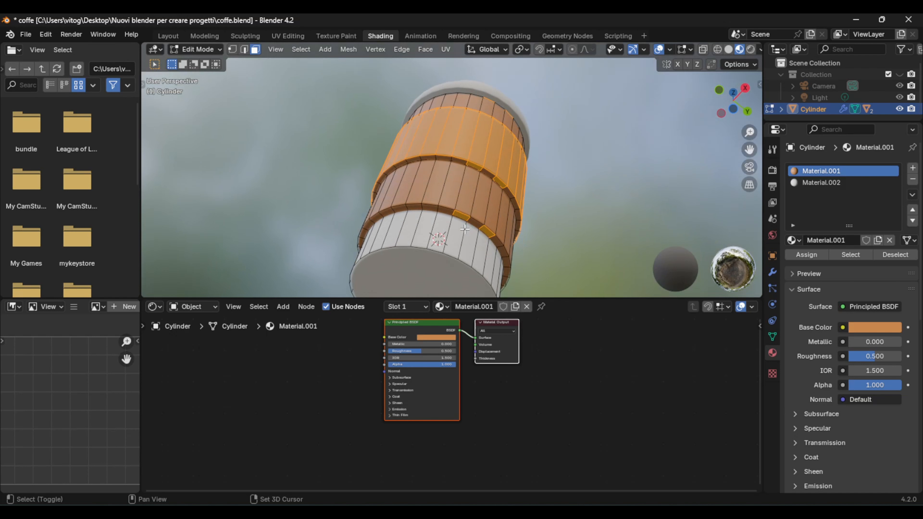
Add the faces around the sleeve band's lower rim to the selection, undoing any wrong pick.
alt+shift+click(487, 239)
alt+shift+click(487, 229)
shift+click(441, 161)
middle_drag(442, 161, 457, 169)
click(455, 170)
key(ctrl+z)
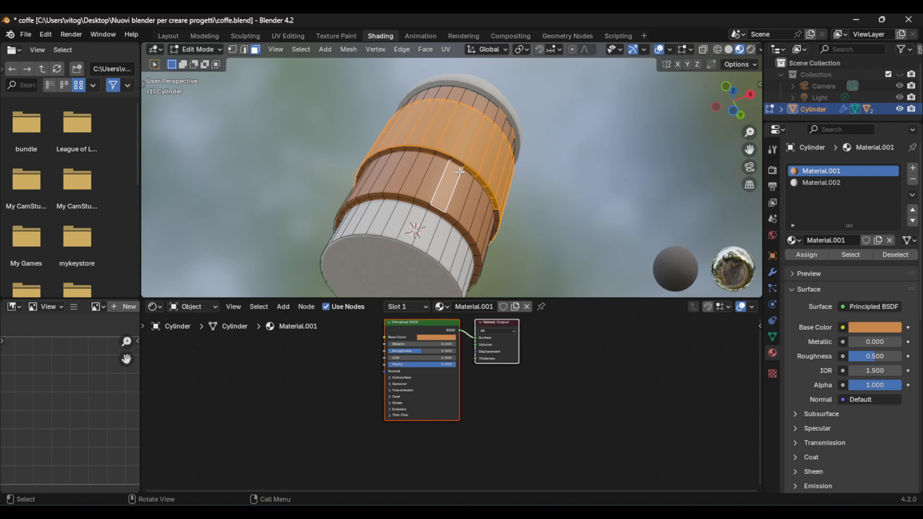
shift+click(452, 170)
middle_drag(407, 150, 475, 123)
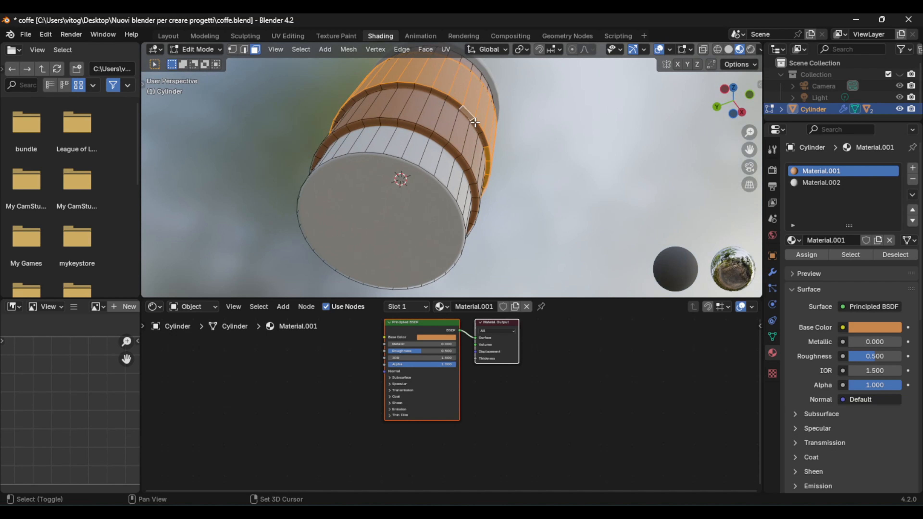
middle_drag(385, 86, 434, 152)
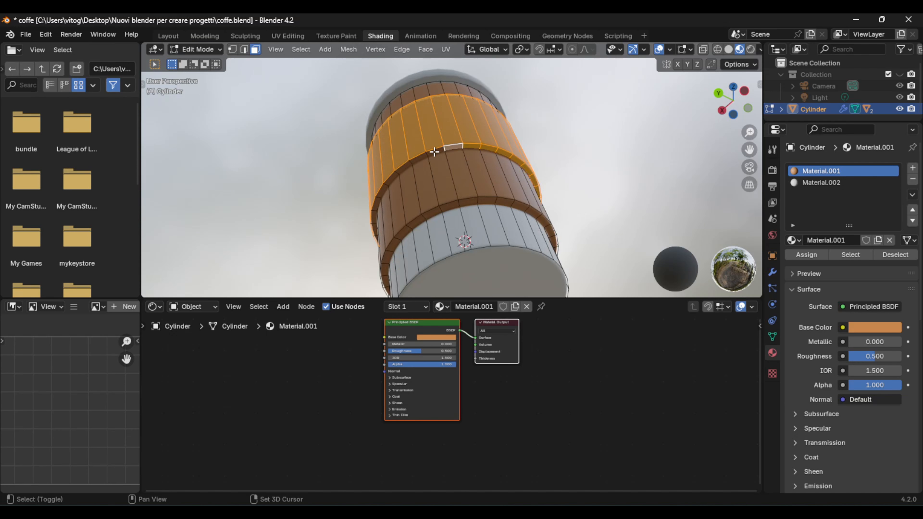
middle_drag(395, 208, 398, 155)
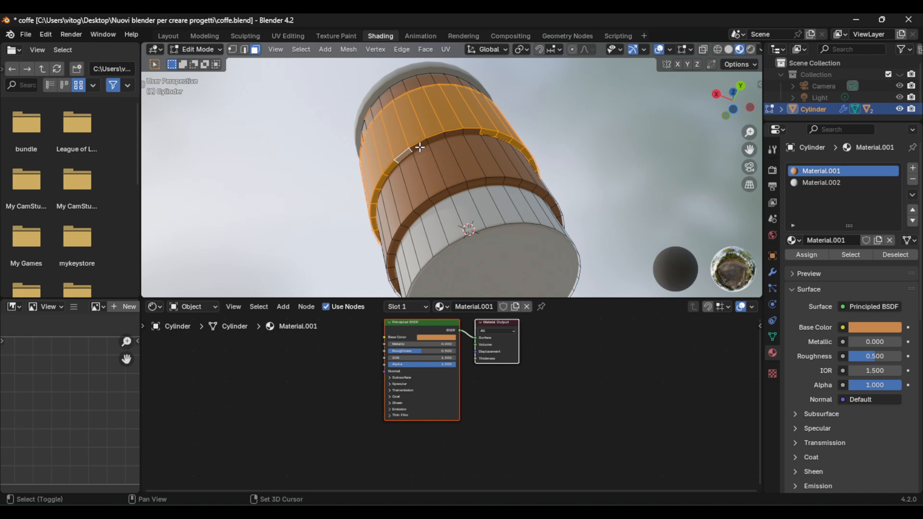
middle_drag(468, 132, 474, 204)
Add a third material with a golden yellow base colour and assign it to the selected sleeve faces.
click(912, 168)
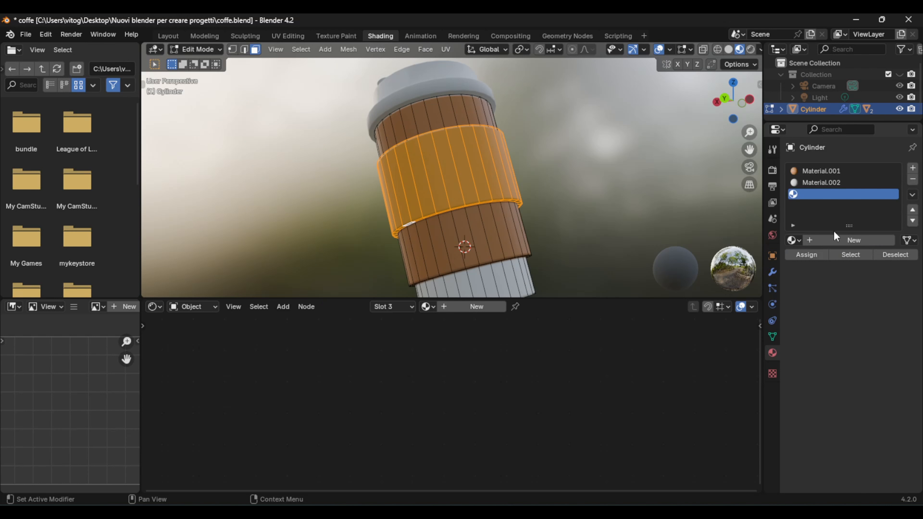
click(828, 240)
click(874, 327)
drag(805, 223, 796, 235)
key(Tab)
middle_drag(625, 231, 537, 223)
scroll(580, 221, down, 3)
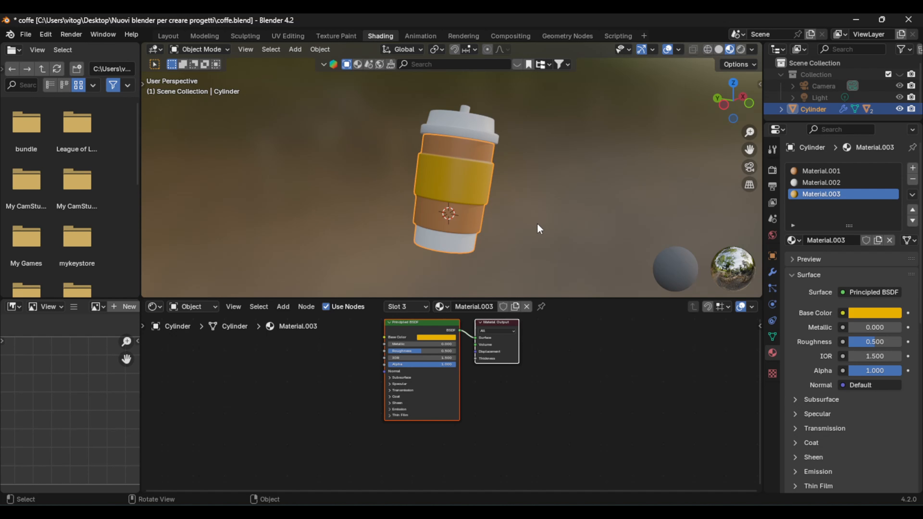
Create a new material for the lid and set its base colour to light grey.
shift+middle_drag(583, 198, 589, 180)
scroll(559, 218, up, 3)
click(503, 157)
click(481, 307)
click(454, 337)
drag(479, 246, 480, 253)
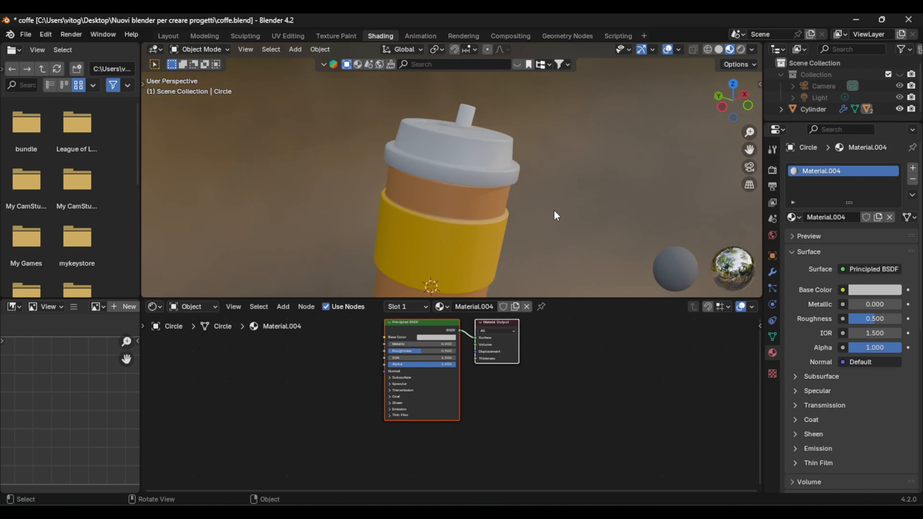
Create a new material for the straw and open its base colour for editing.
middle_drag(554, 214, 545, 240)
click(510, 132)
middle_drag(511, 132, 505, 110)
scroll(490, 175, up, 1)
click(432, 307)
click(458, 306)
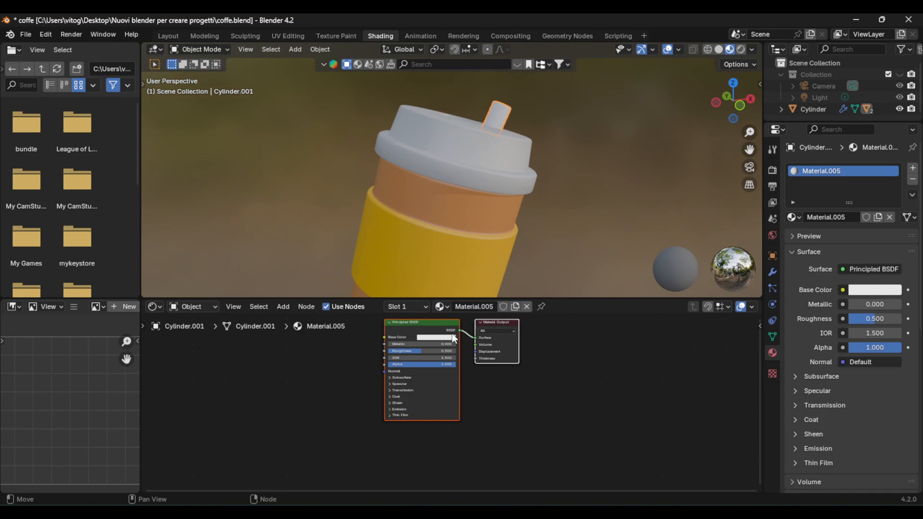
click(436, 337)
Replace the material in the cup body's second slot with the lid's Material.004.
middle_drag(545, 240, 501, 251)
click(452, 165)
click(427, 277)
scroll(521, 243, down, 3)
click(521, 243)
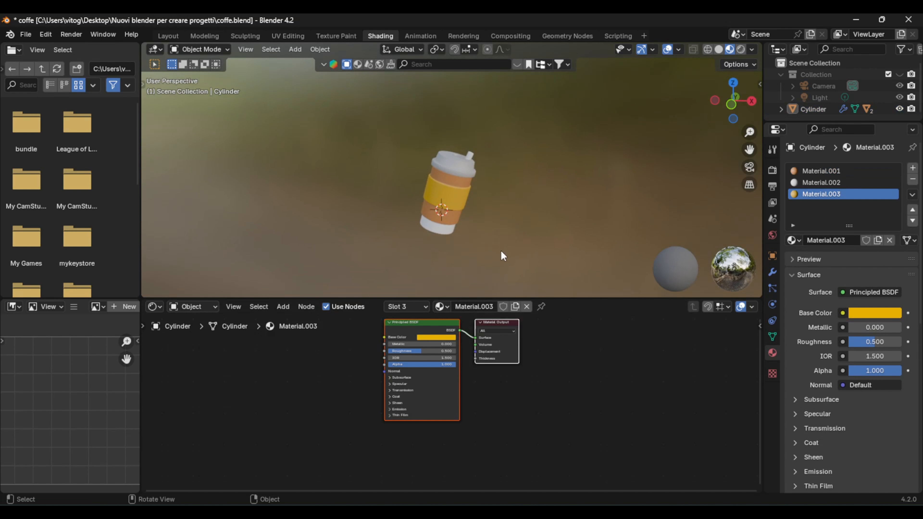
click(829, 182)
click(441, 306)
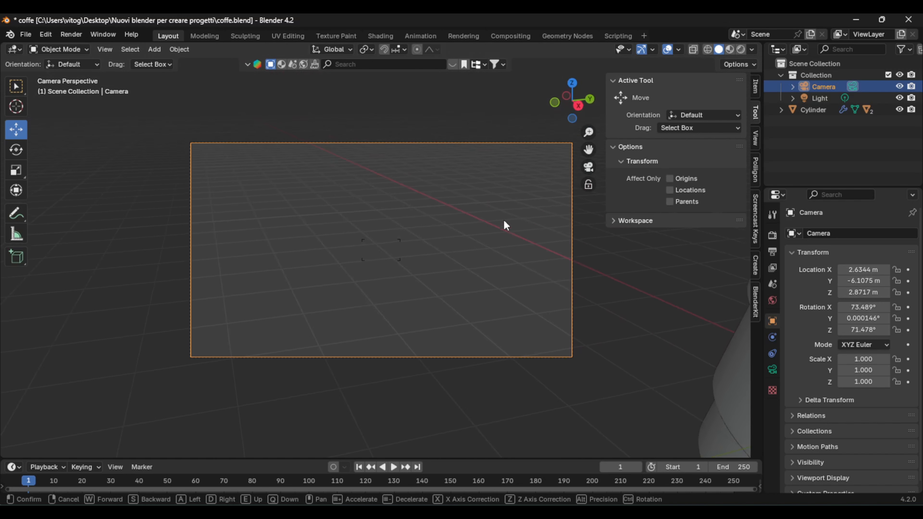
Reposition the camera with Walk Navigation so that the whole cup sits inside the frame.
scroll(503, 219, up, 5)
click(105, 49)
mouse_move(163, 215)
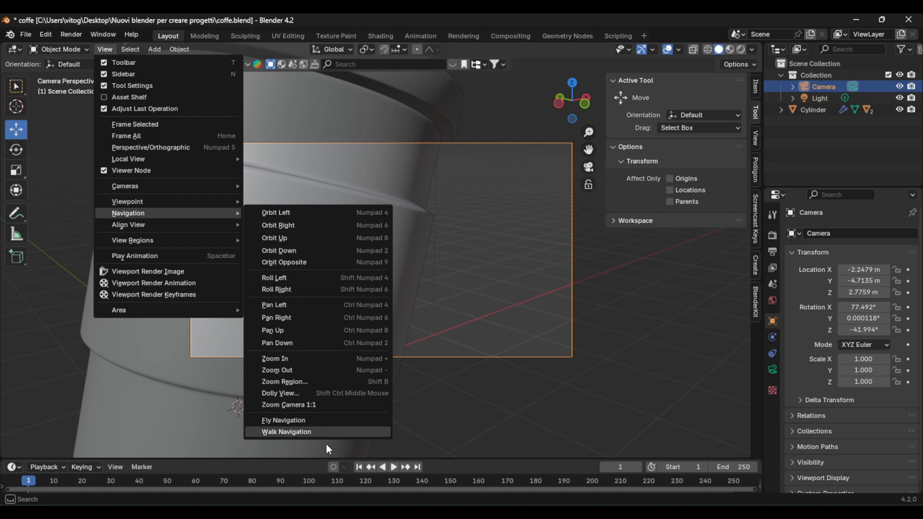
click(310, 434)
key(s)
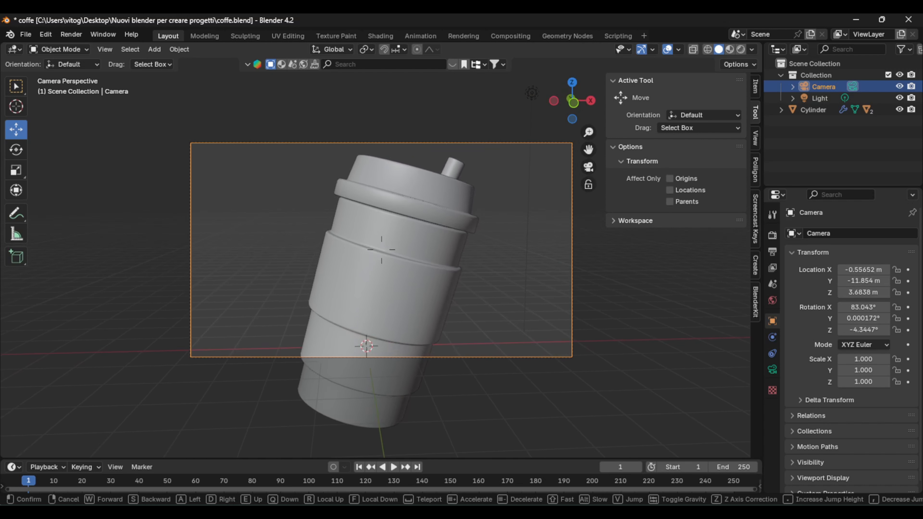
key(a)
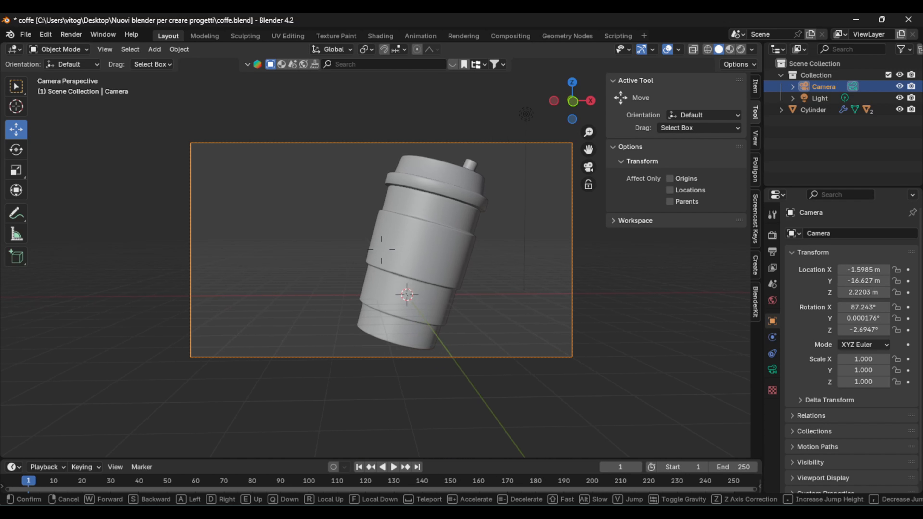
click(351, 395)
Switch the viewport to rendered shading and delete the scene light.
click(755, 86)
click(741, 49)
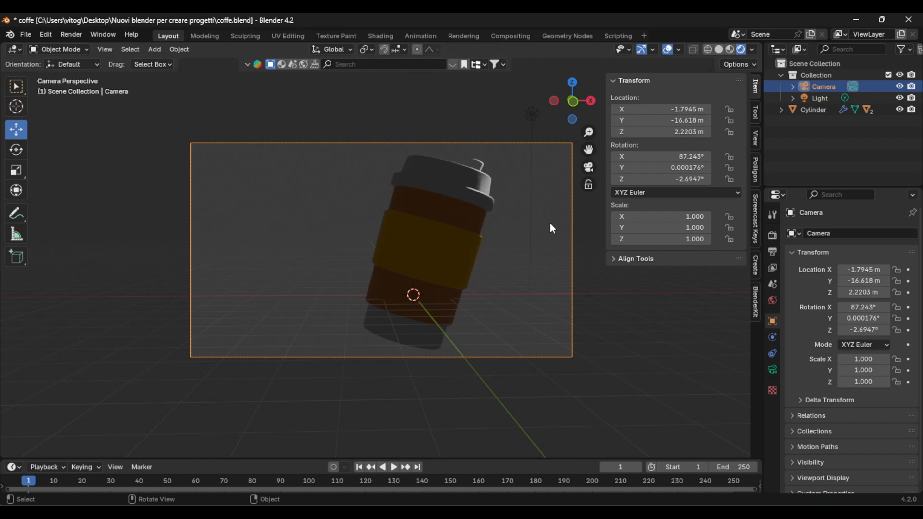
click(533, 115)
Set the world background colour to a Nishita Sky Texture.
click(772, 303)
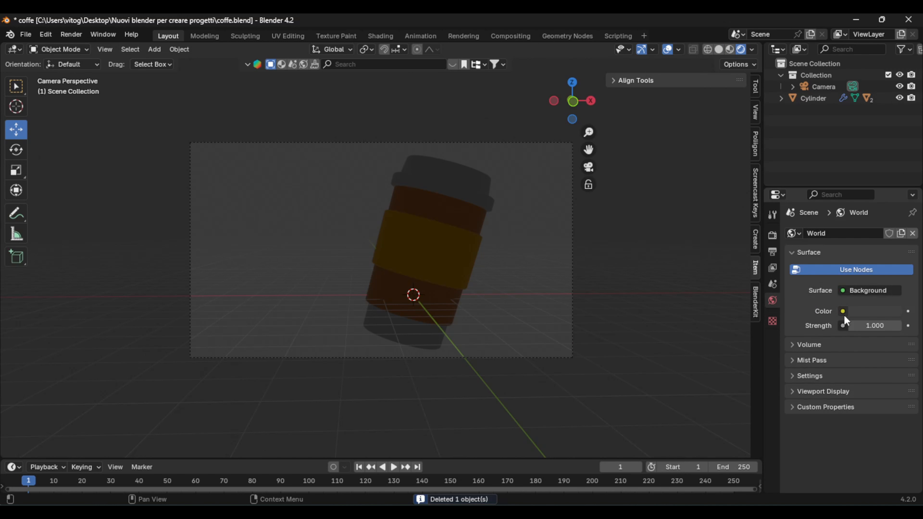
click(842, 311)
click(566, 439)
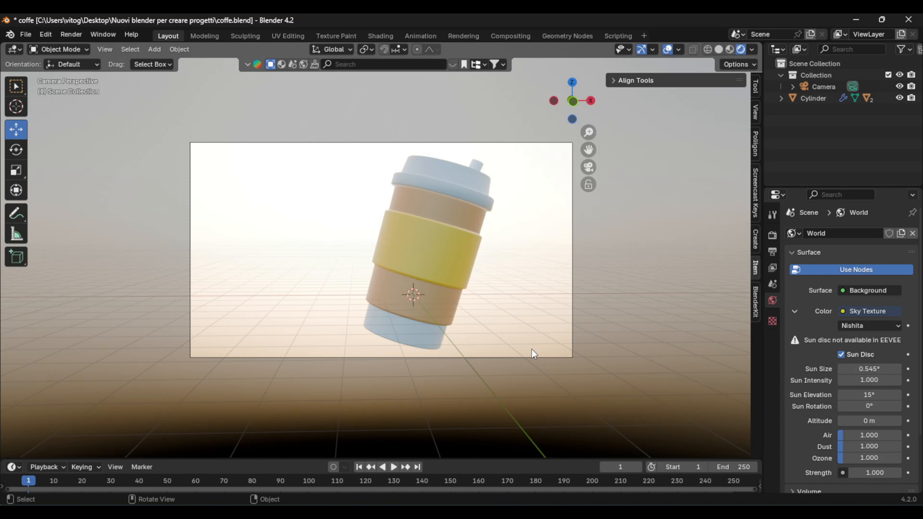
Add a floor plane beneath the cup at Z -2.123 m, scale it to about 43.6 m wide, and return to camera view.
scroll(531, 353, down, 1)
click(540, 331)
middle_drag(620, 329, 540, 309)
click(540, 309)
key(shift+a)
click(500, 234)
drag(398, 246, 399, 283)
key(s)
click(67, 78)
key(KP_0)
Create a new material for the floor plane and set its base colour to a fully saturated greenish yellow.
click(772, 417)
click(859, 282)
click(869, 356)
drag(830, 234, 787, 248)
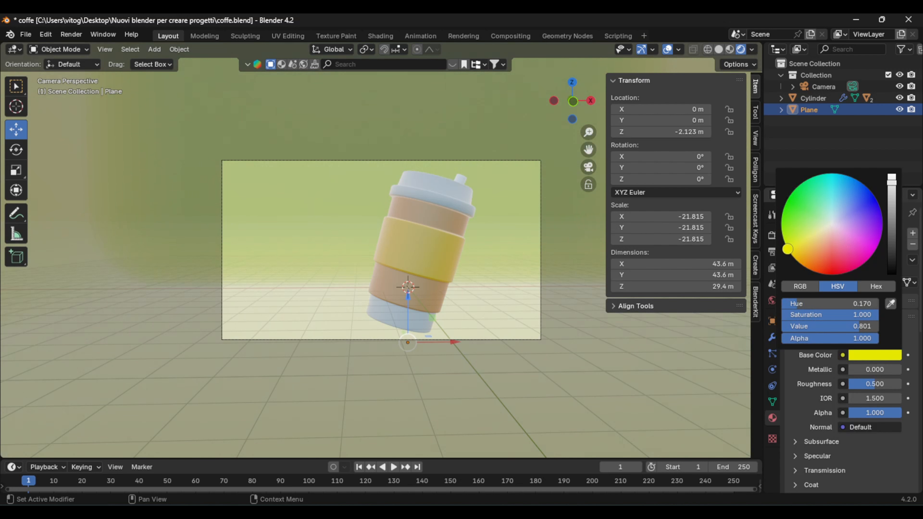
right_click(568, 262)
click(568, 263)
scroll(548, 291, up, 4)
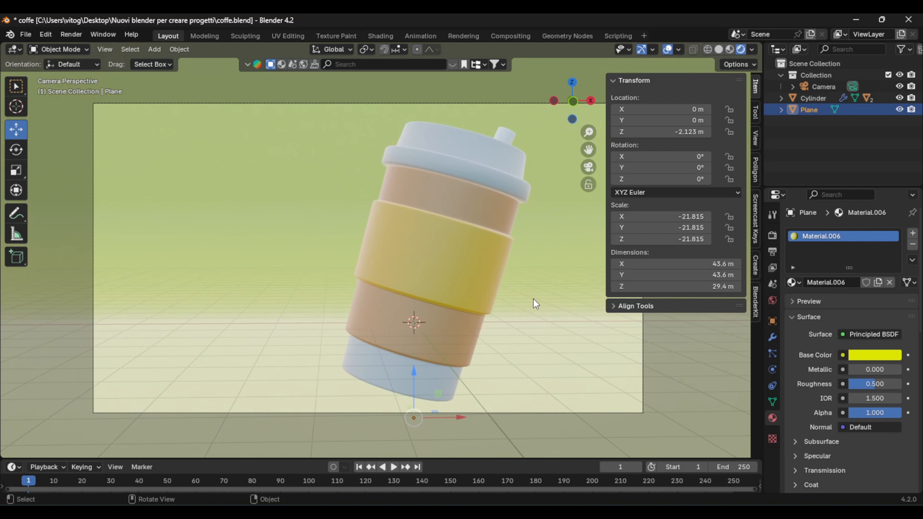
scroll(533, 300, down, 1)
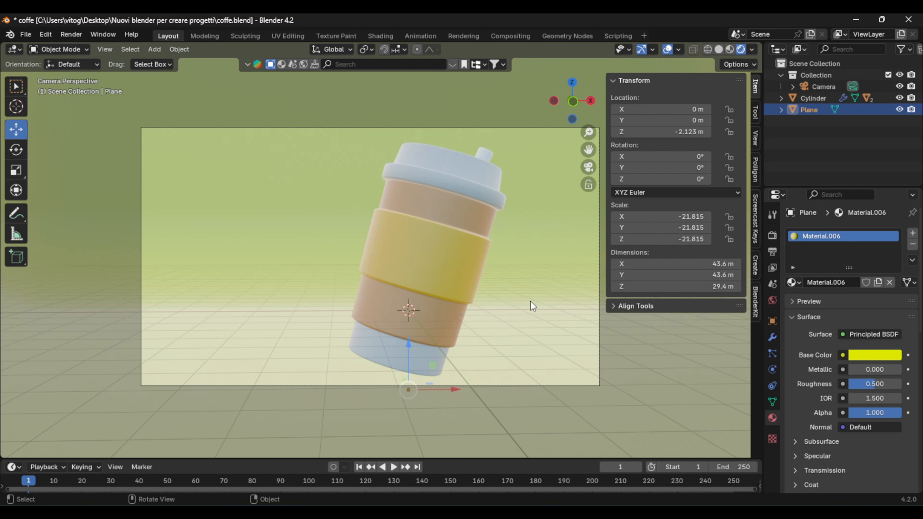
Darken the base colour of the brown material on the cup body.
click(436, 289)
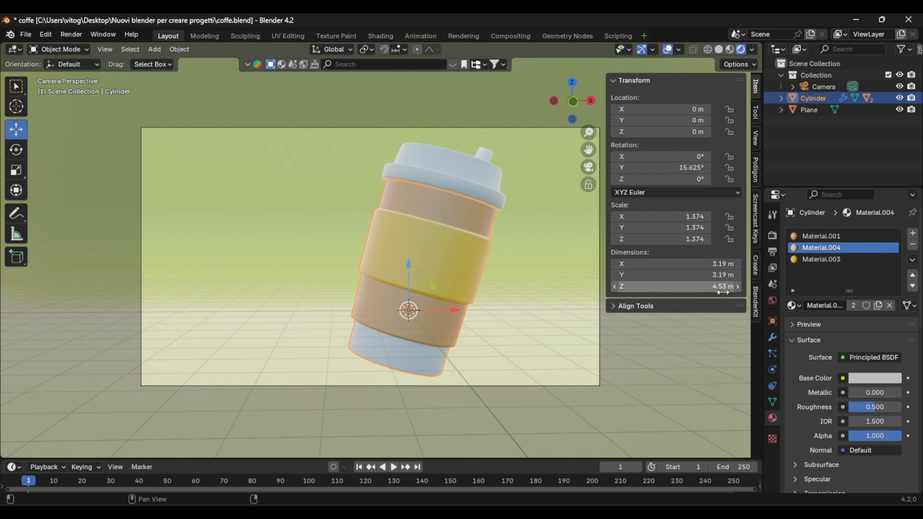
click(836, 250)
click(874, 377)
drag(894, 226, 893, 252)
Darken the golden yellow base colour of the sleeve's Material.003.
click(831, 261)
click(875, 378)
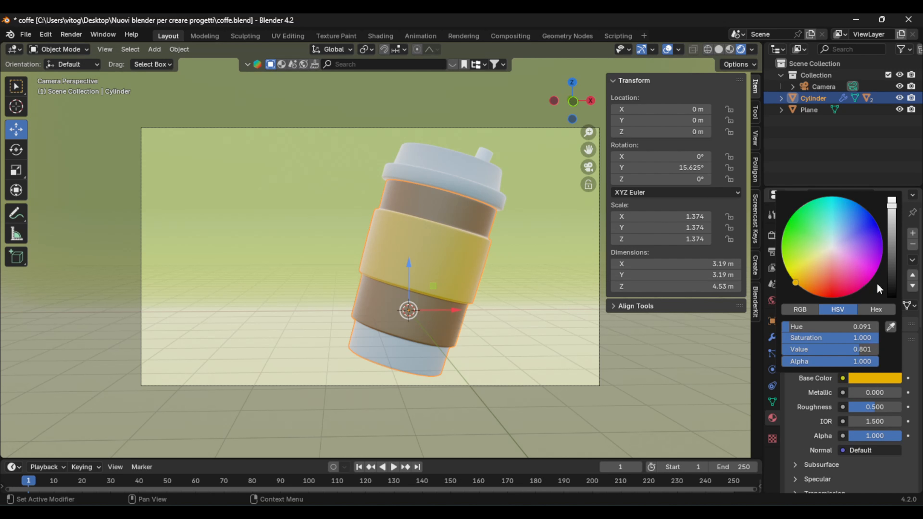
mouse_move(893, 215)
mouse_down()
mouse_move(893, 236)
mouse_move(893, 221)
mouse_up()
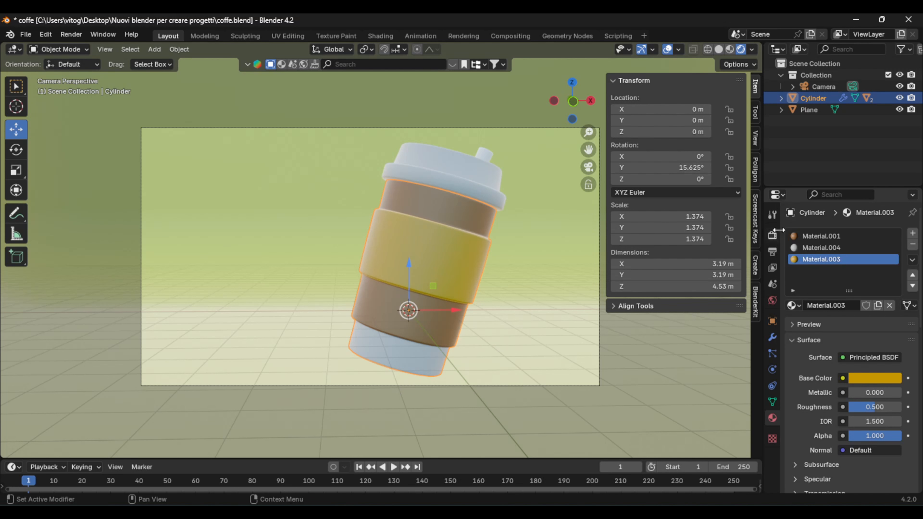
Switch the scene's render engine to Cycles.
click(773, 235)
click(879, 234)
click(872, 271)
click(687, 330)
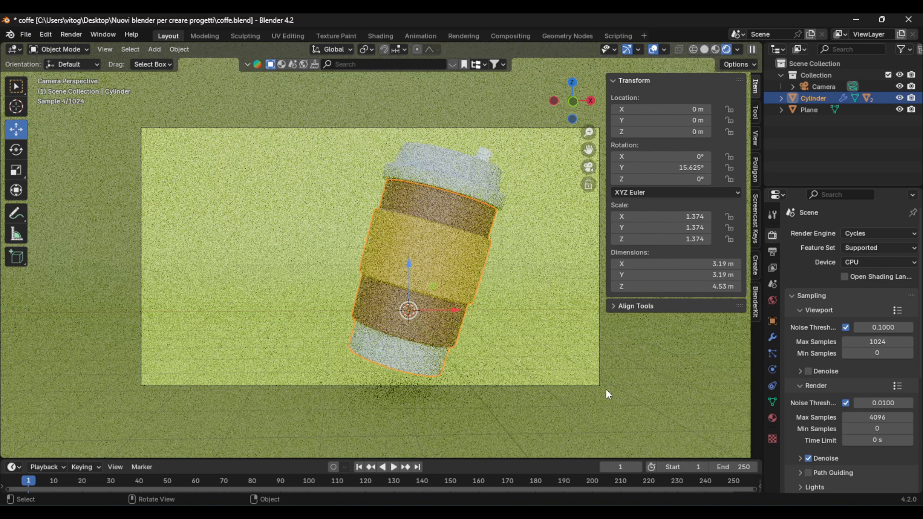
Change the base colour of the floor plane's material to light cyan.
click(772, 418)
click(874, 355)
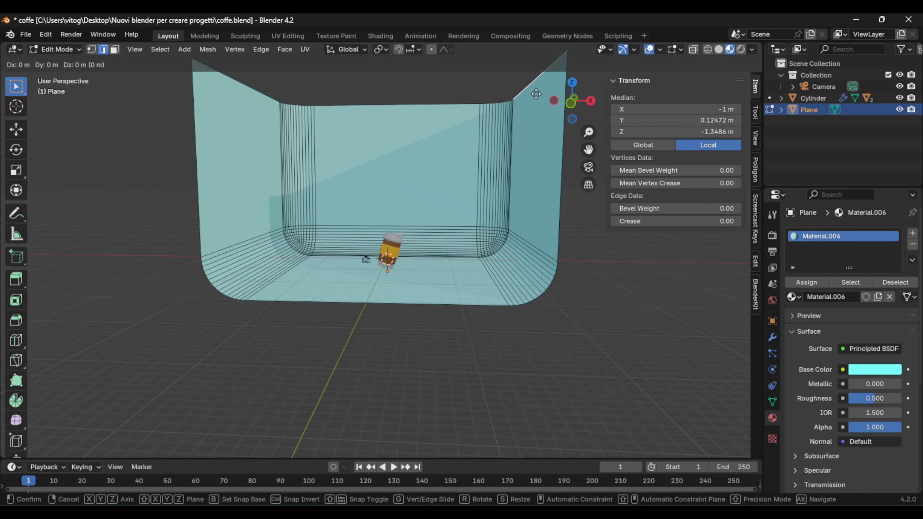
Lower the top edge of the backdrop's right wall by 21.987 m along Z and return to the rendered camera view.
key(g)
key(z)
key(Return)
click(588, 168)
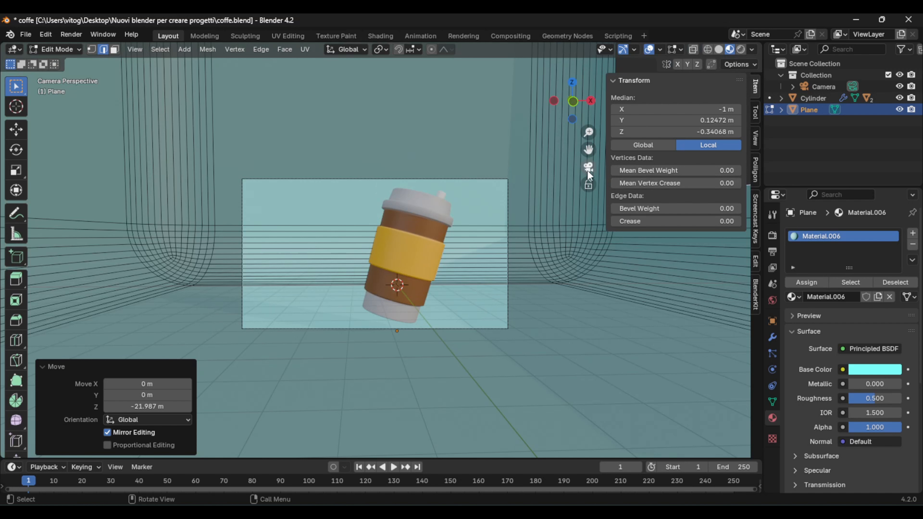
click(741, 49)
scroll(623, 318, up, 2)
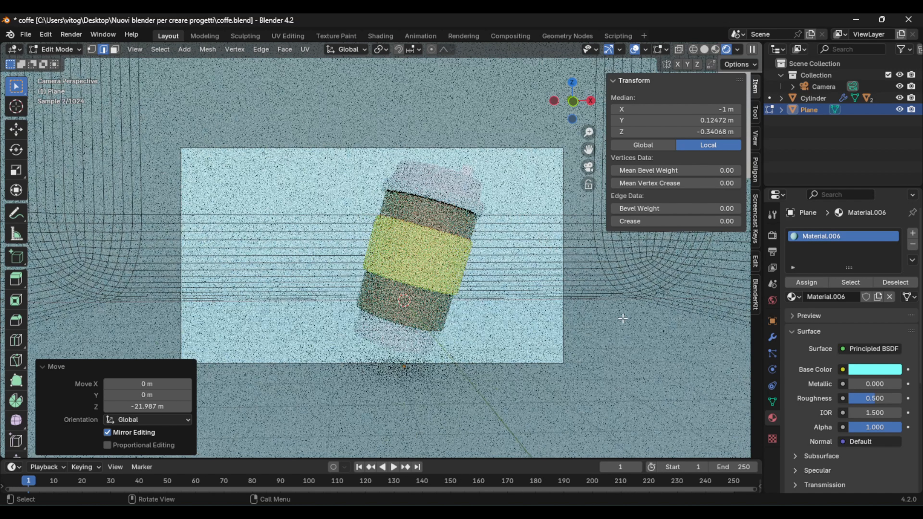
Leave mesh editing and delete the whole backdrop plane from the scene.
click(620, 344)
key(x)
click(618, 344)
key(Tab)
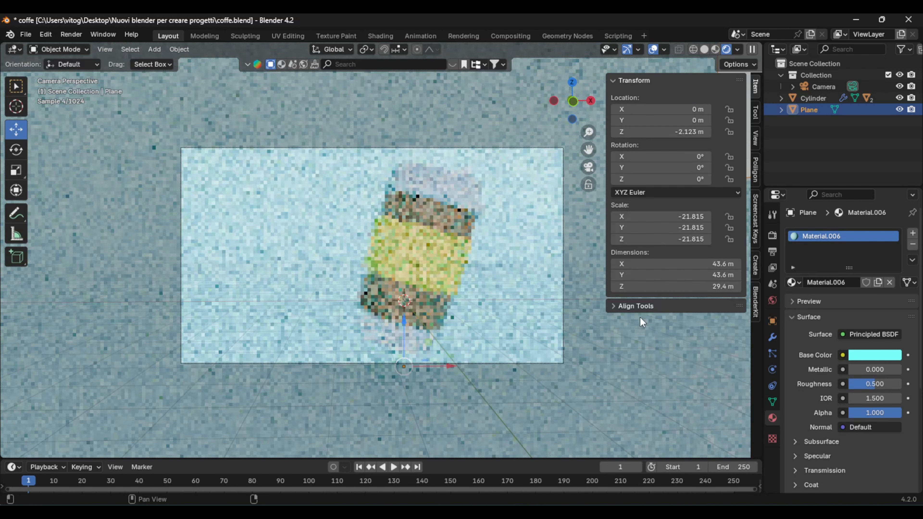
key(Delete)
Enable a transparent film background in the render settings and save the file.
click(772, 235)
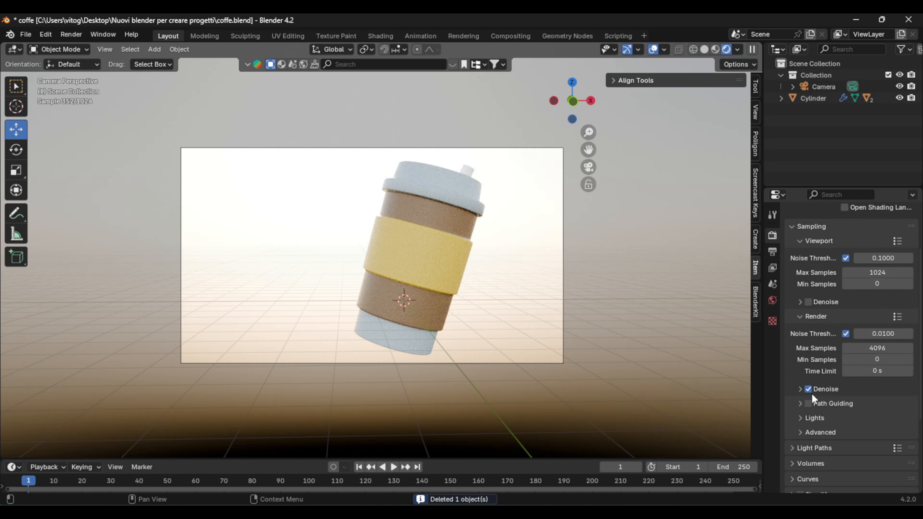
scroll(813, 399, down, 5)
click(806, 408)
scroll(820, 465, down, 1)
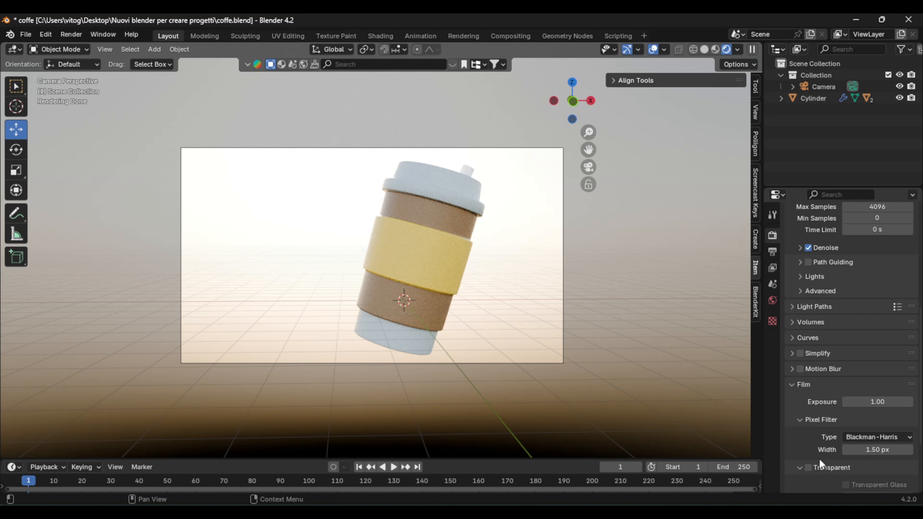
click(820, 467)
scroll(580, 345, up, 1)
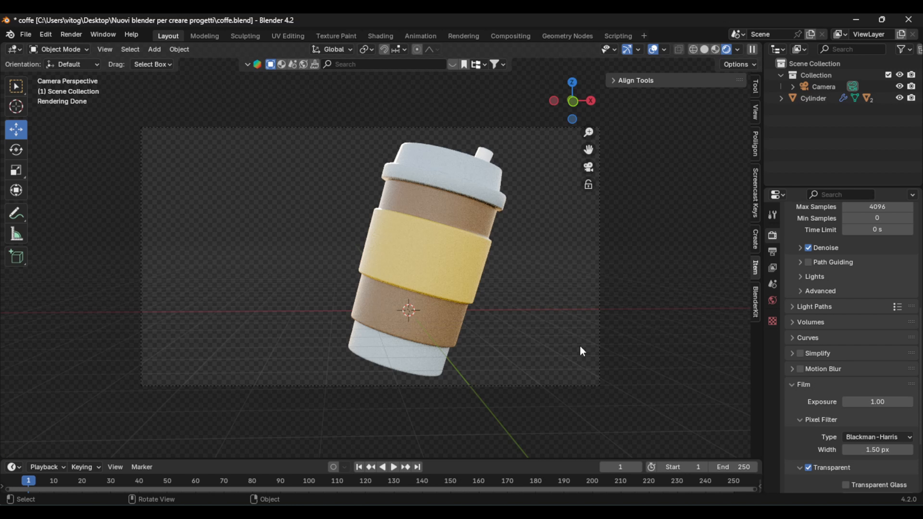
key(ctrl+s)
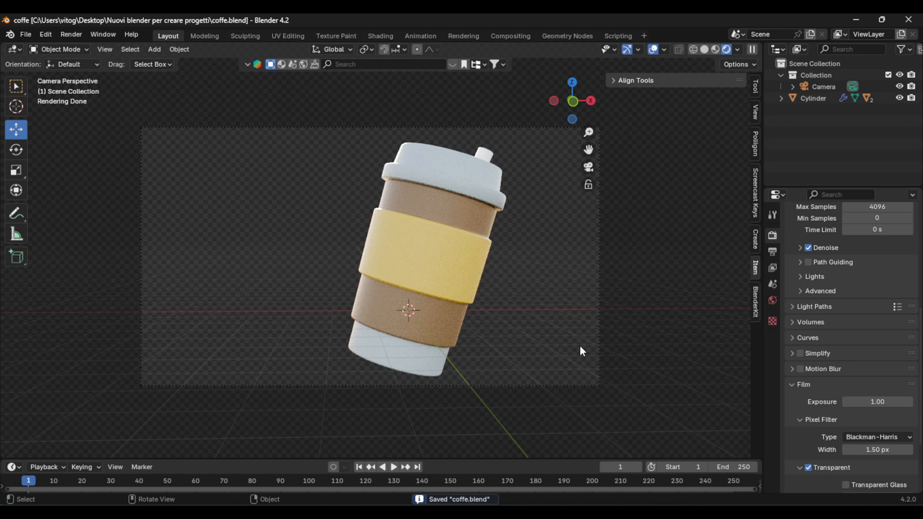